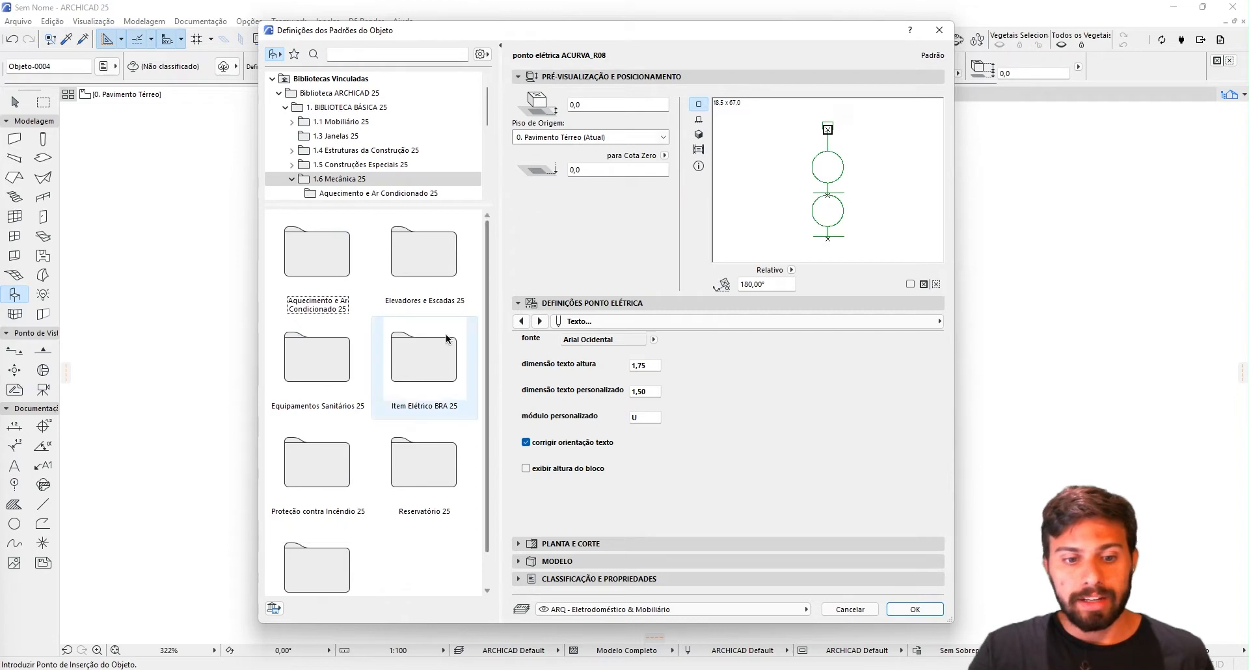
Choose the Interruptor Elétrico BRA 25 object from the Item Elétrico BRA 25 library folder and preview it in 3D.
double_click(421, 364)
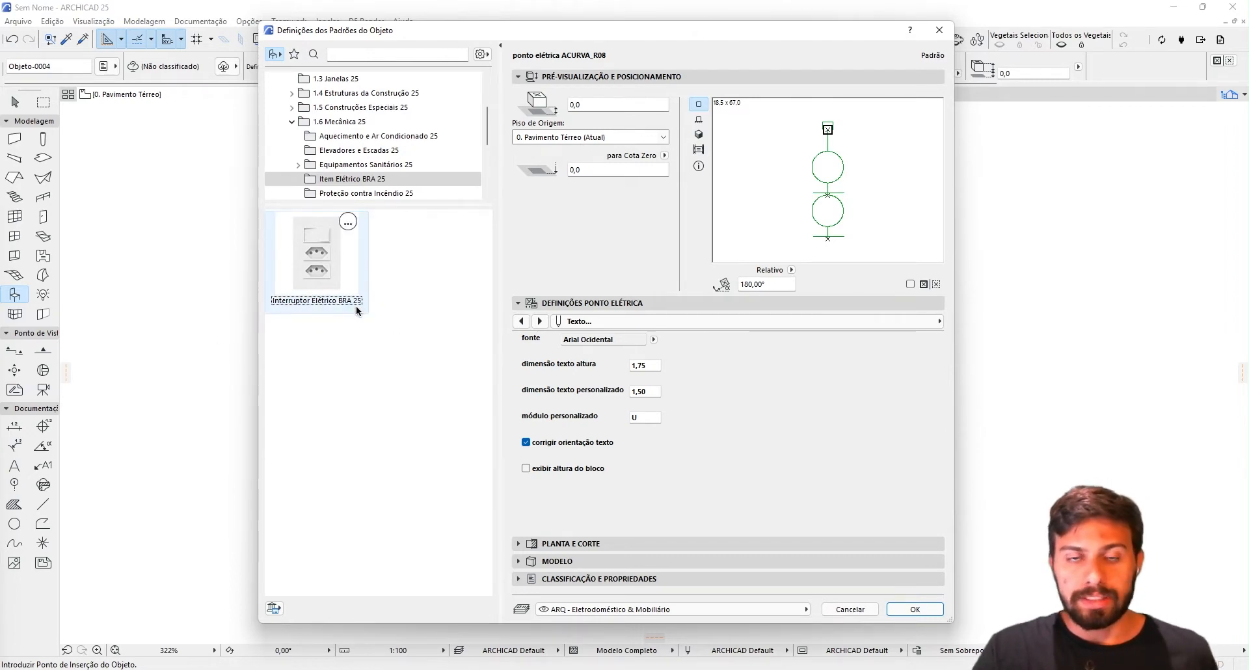
left_click(333, 287)
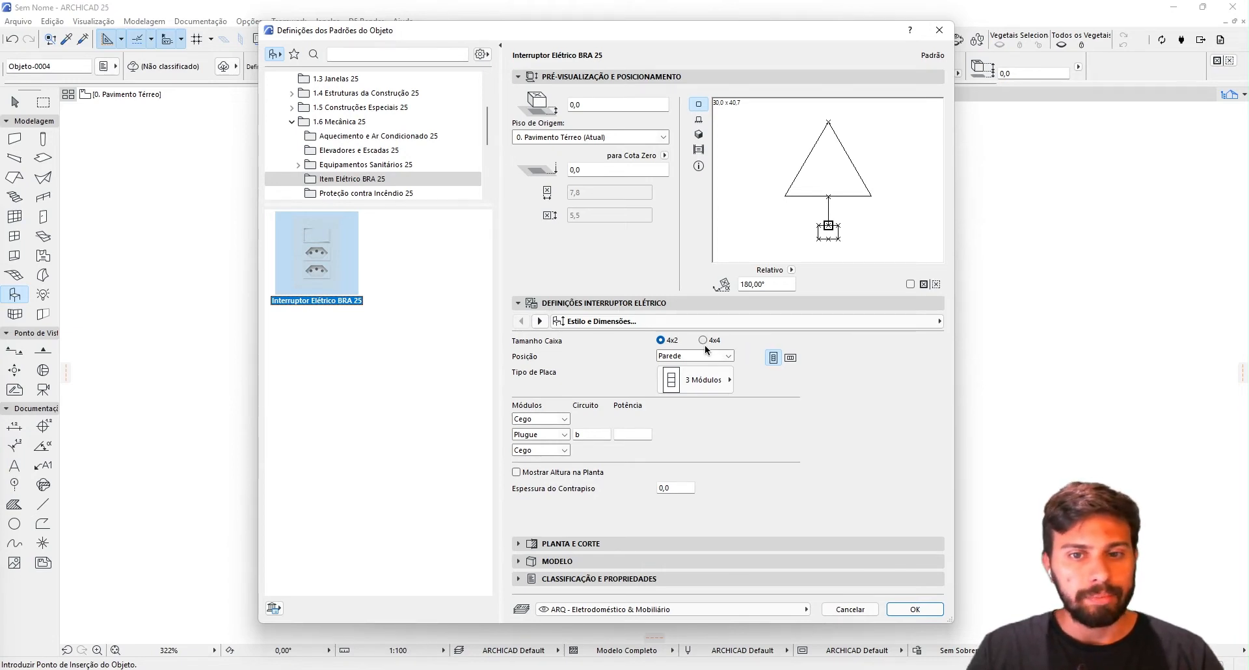
left_click(699, 134)
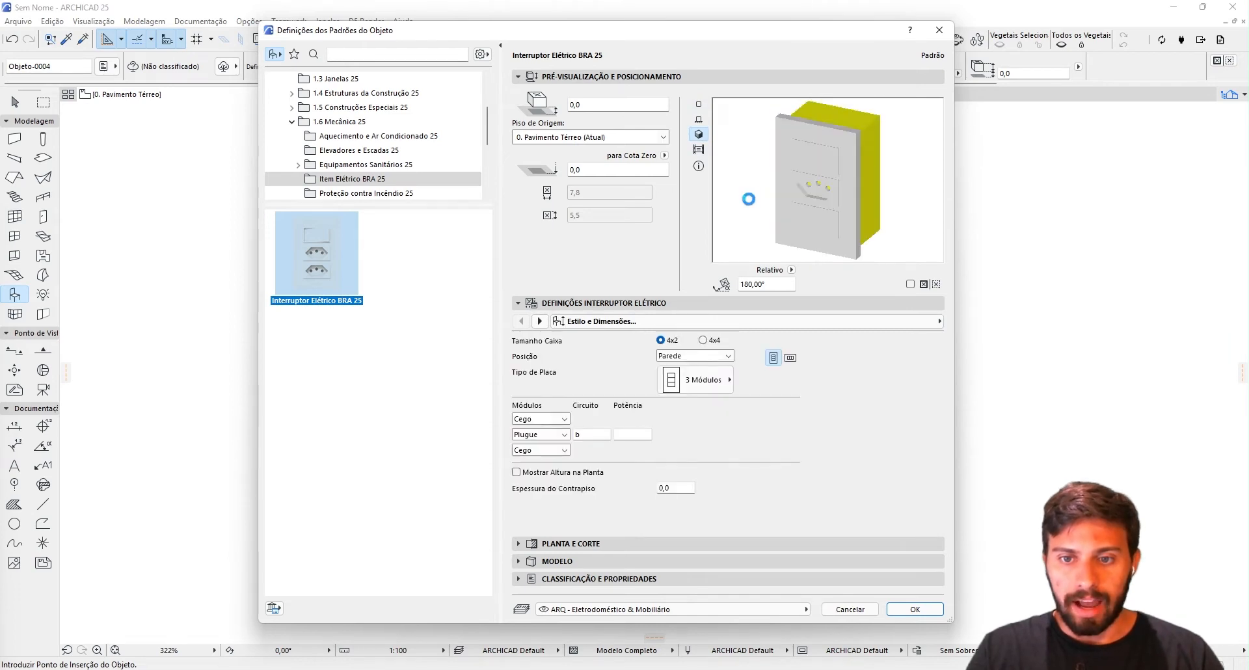
Try the 4x4 box size and the Pavimento position, then restore the 4x2 box with the Parede position.
left_click(703, 340)
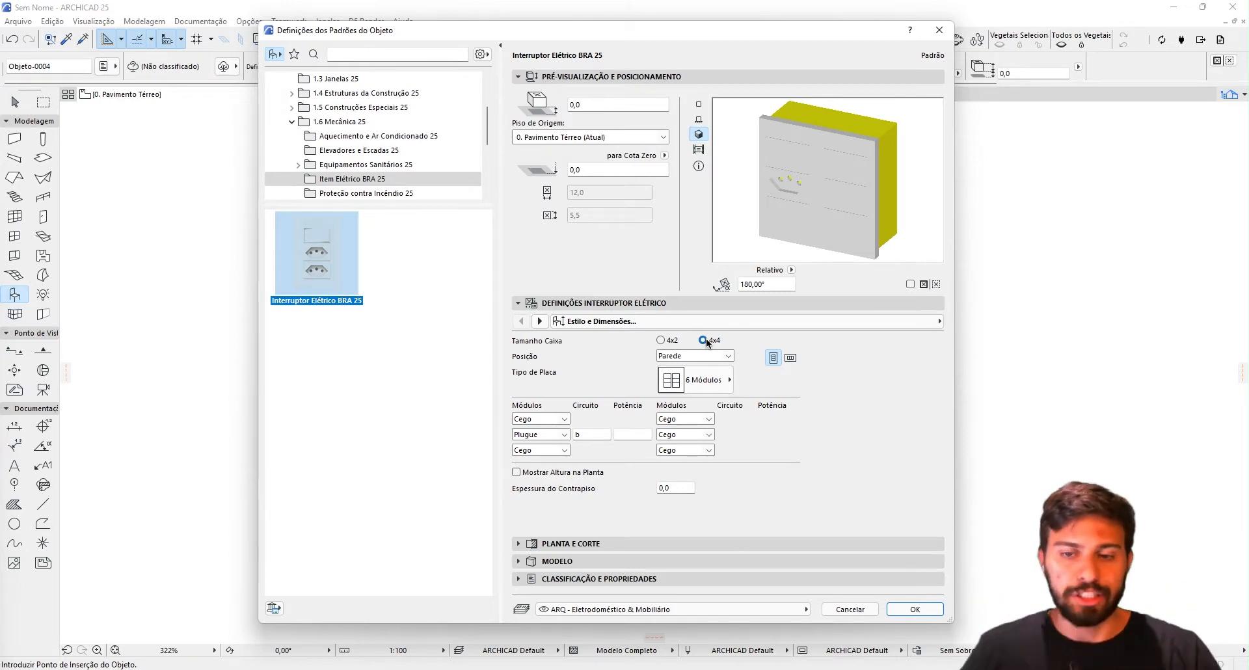
left_click(672, 341)
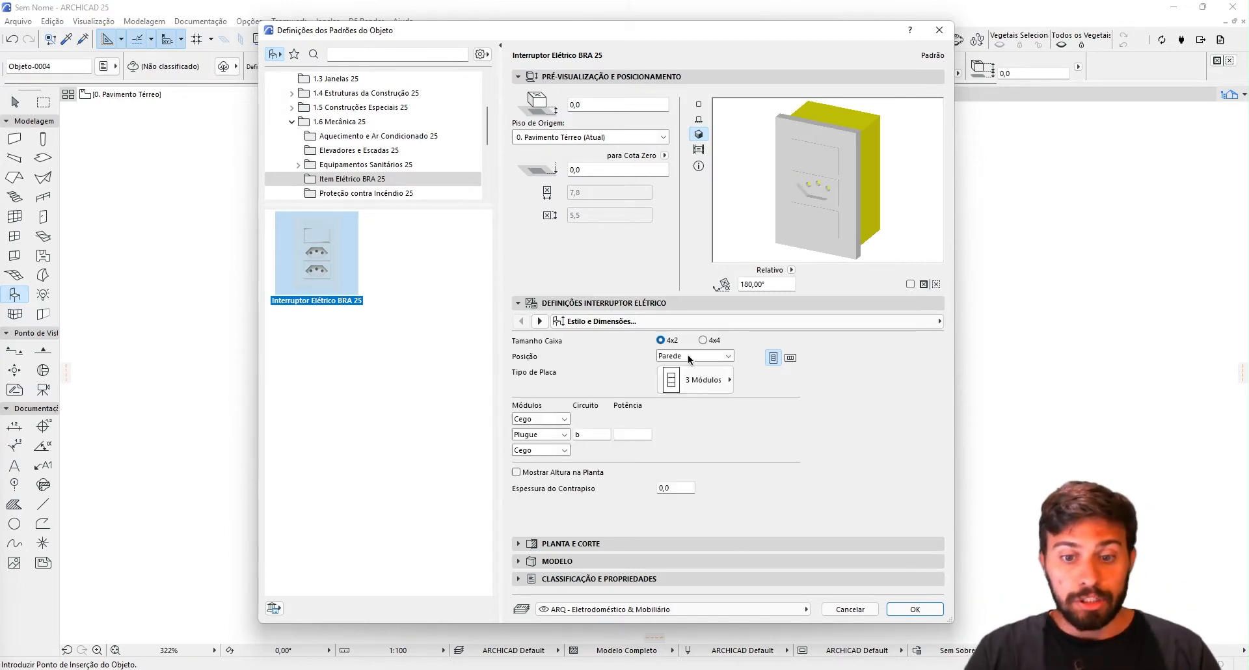
left_click(688, 355)
left_click(681, 376)
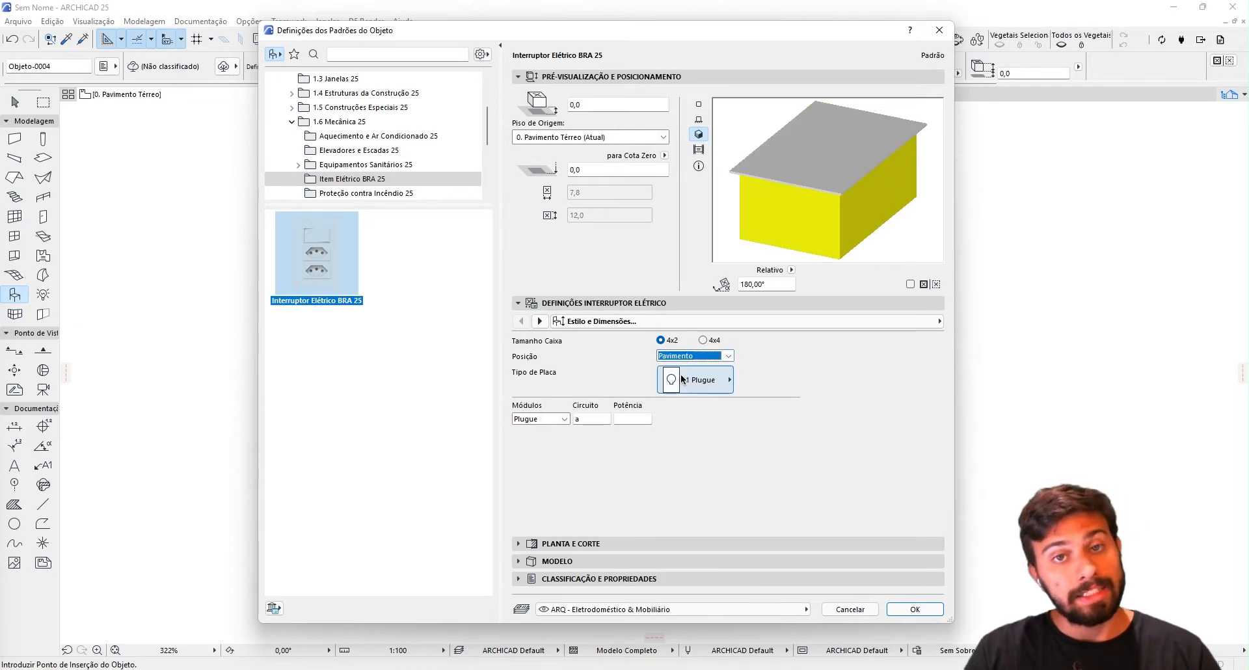
left_click(673, 357)
left_click(680, 365)
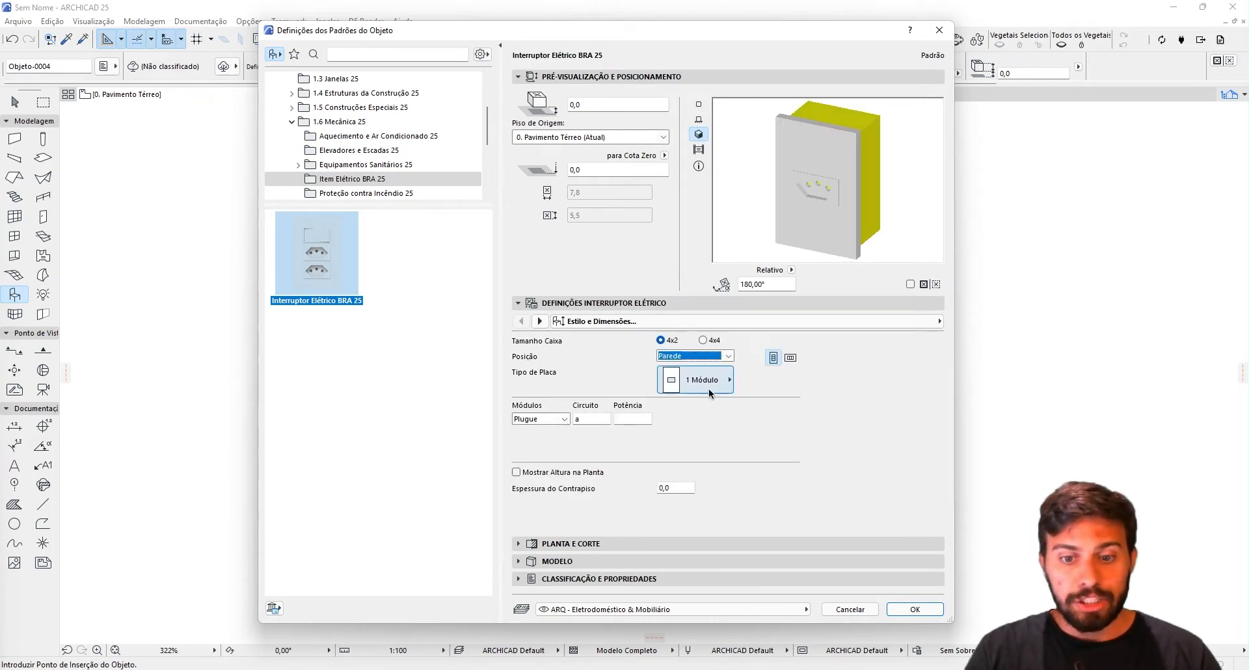
Compare the two-module, three-module and 1 Módulo vertical plate types, and settle on 2 Módulos.
left_click(690, 386)
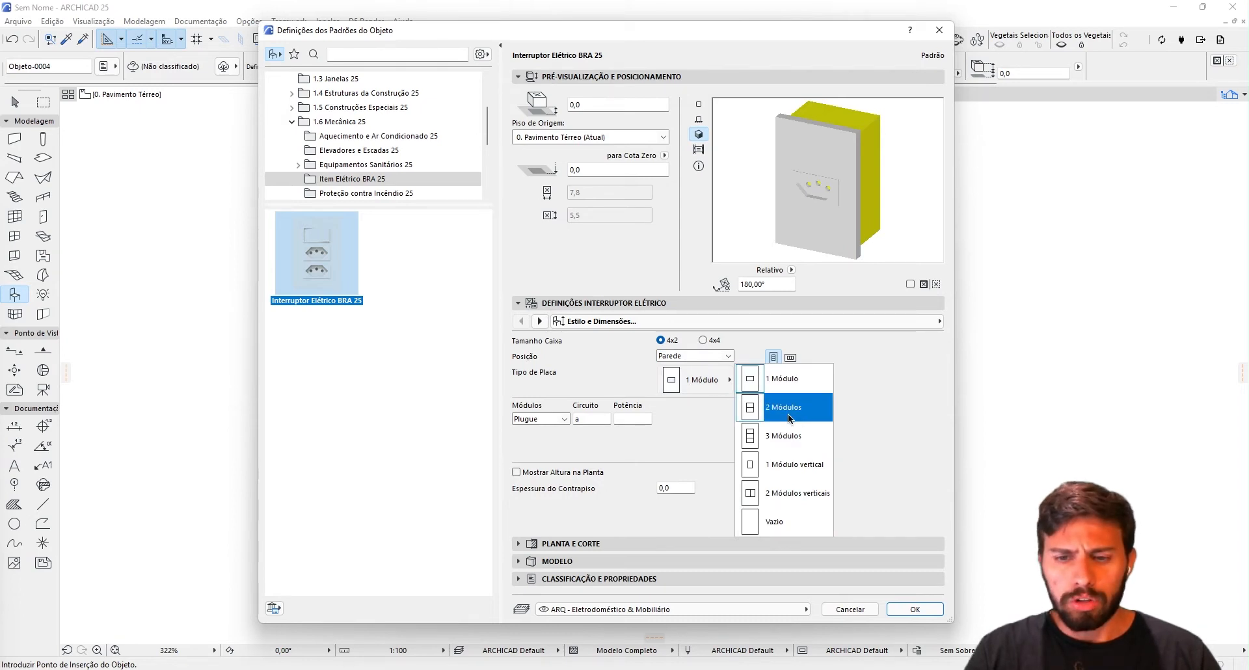
left_click(786, 410)
left_click(713, 382)
left_click(789, 435)
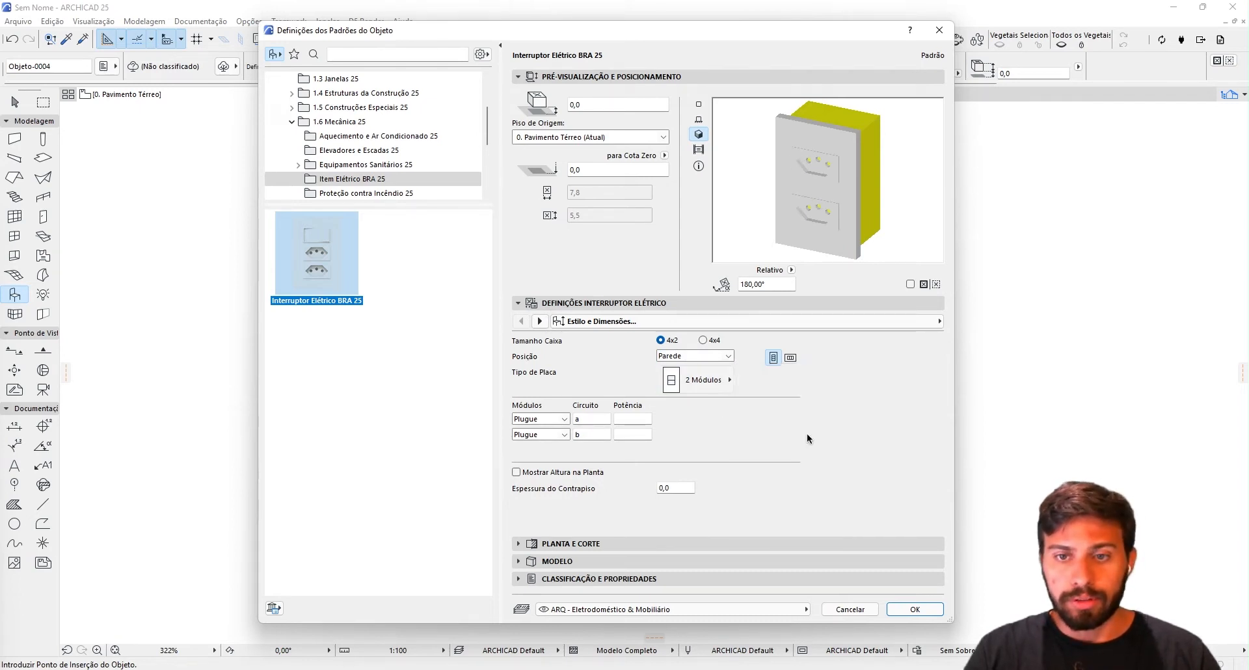
left_click(696, 389)
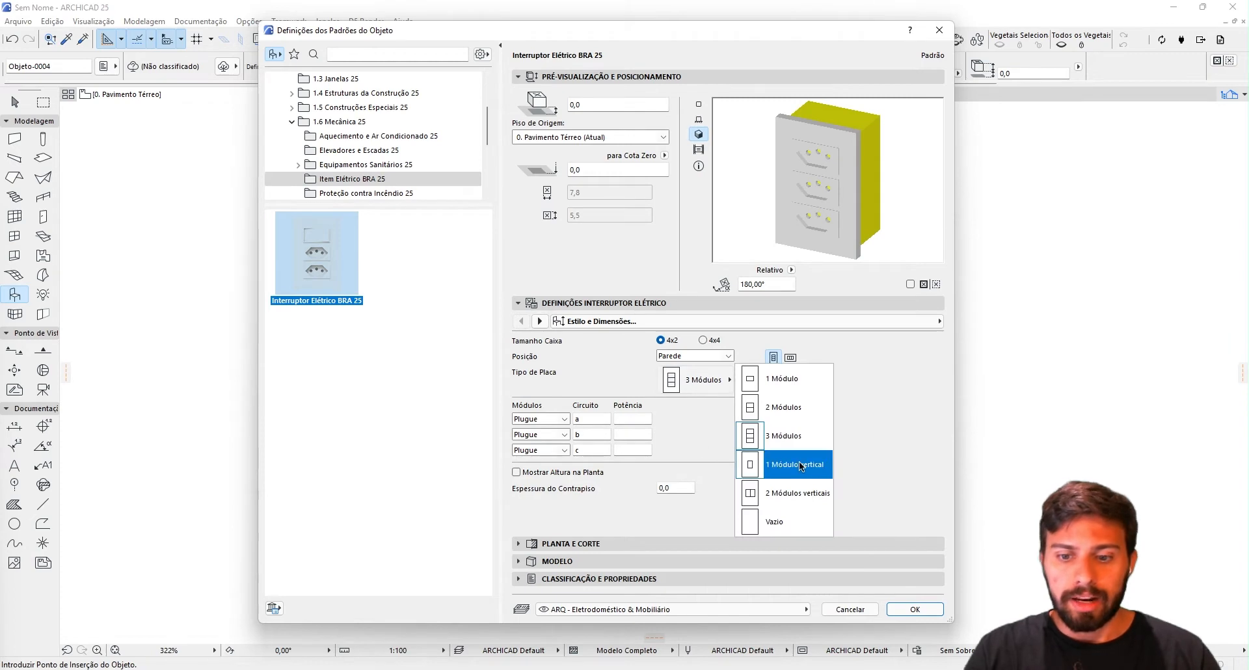
left_click(798, 463)
left_click(703, 383)
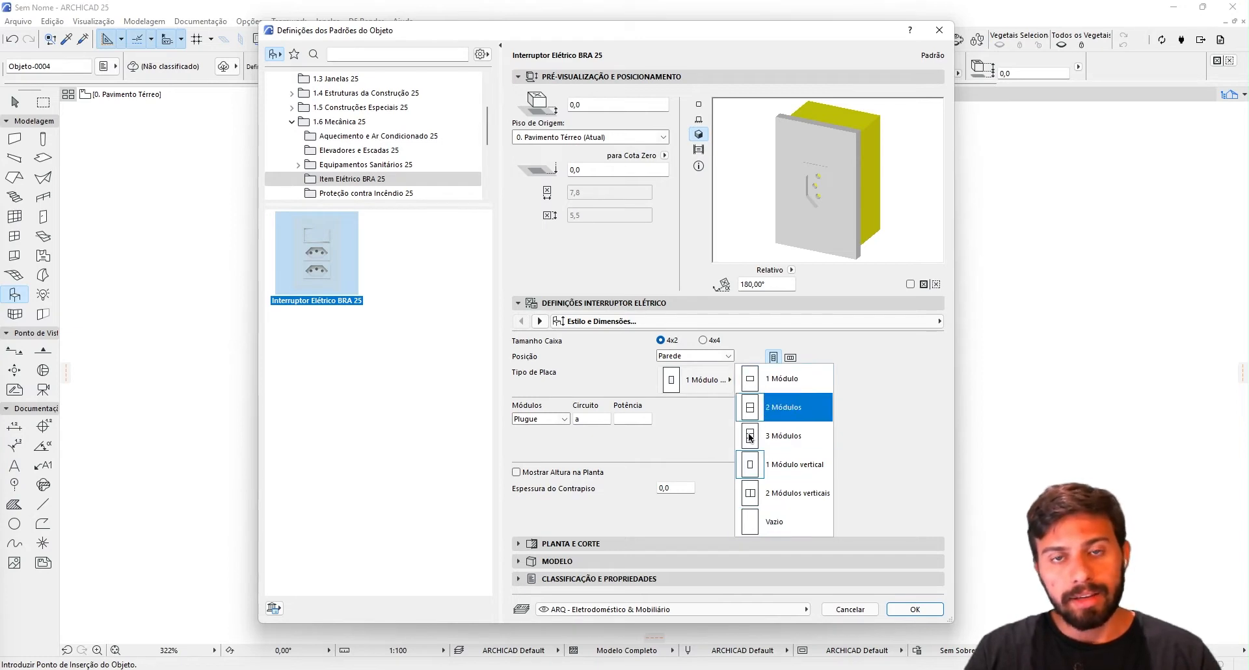
left_click(784, 407)
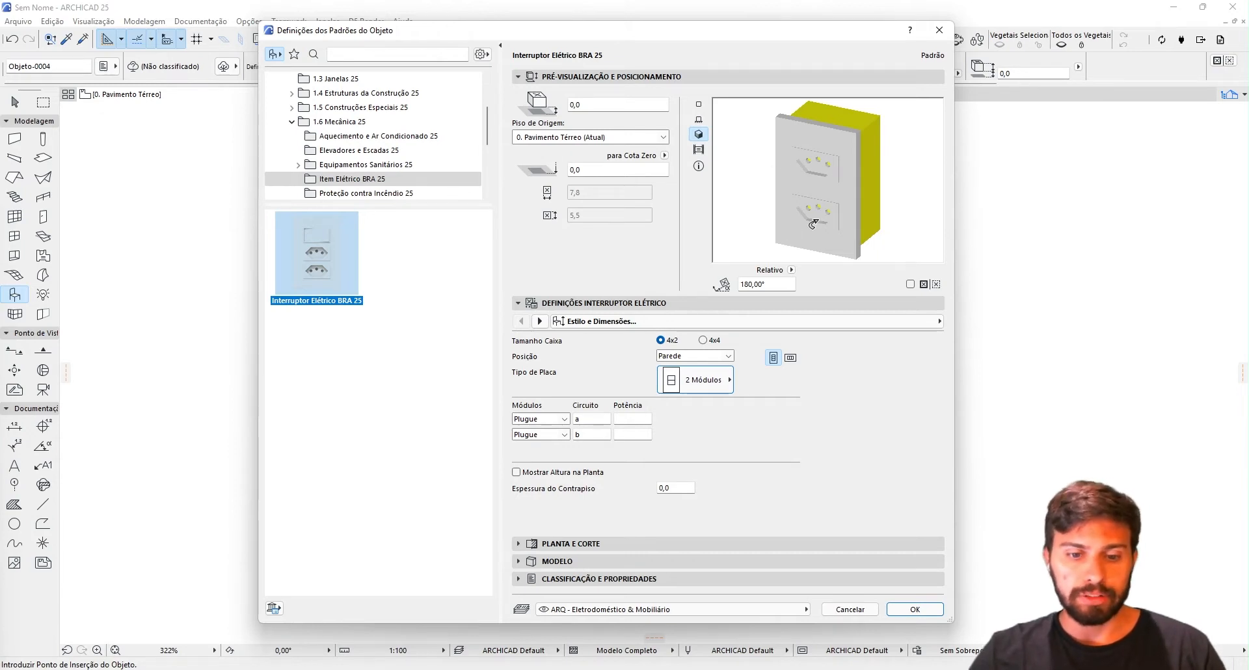
Try the Cego, 1 USB and 2 USB options for the plate's first module.
left_click(564, 419)
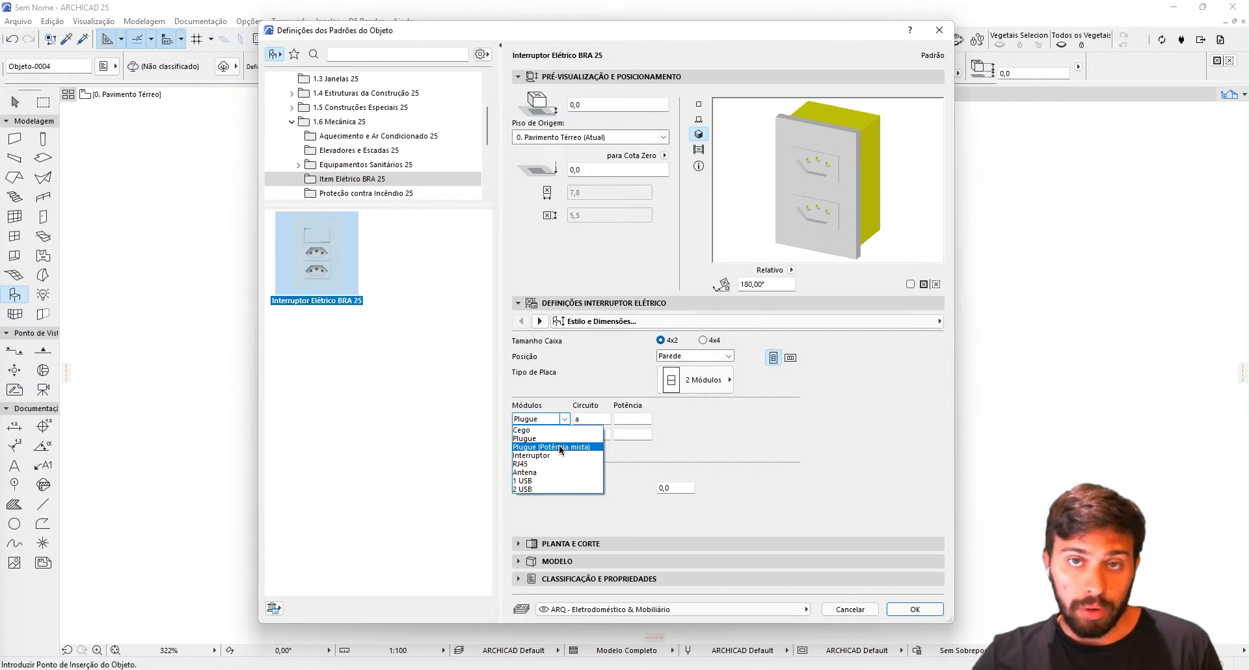
left_click(559, 430)
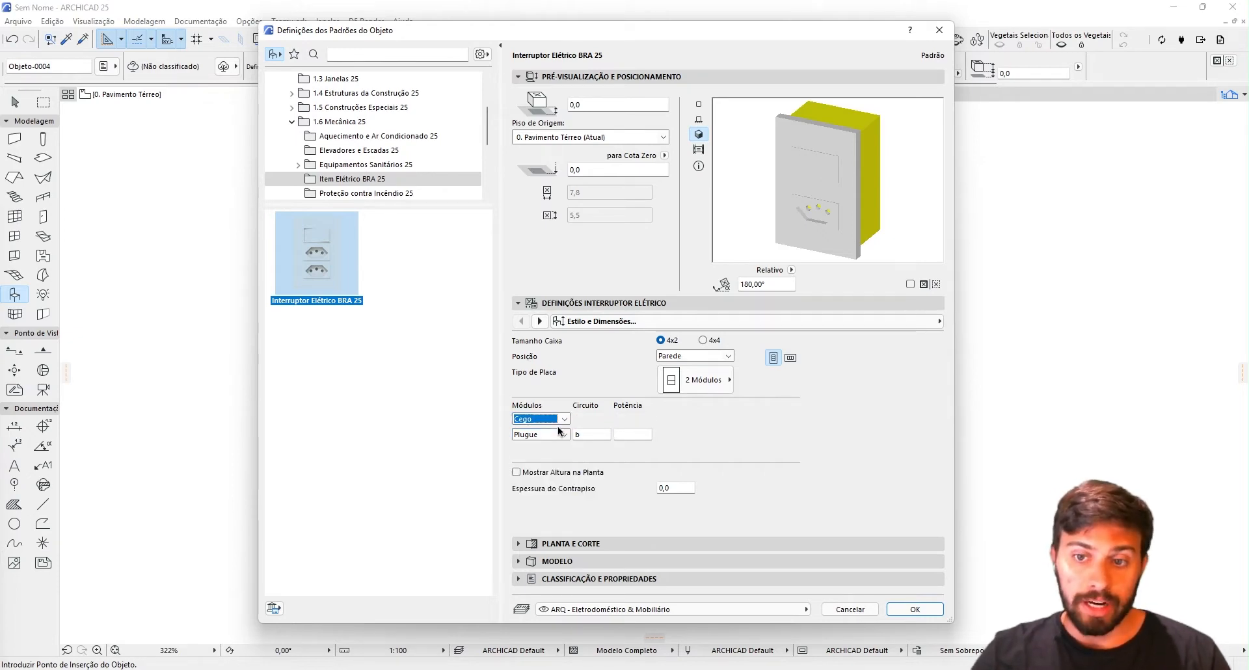
left_click(554, 419)
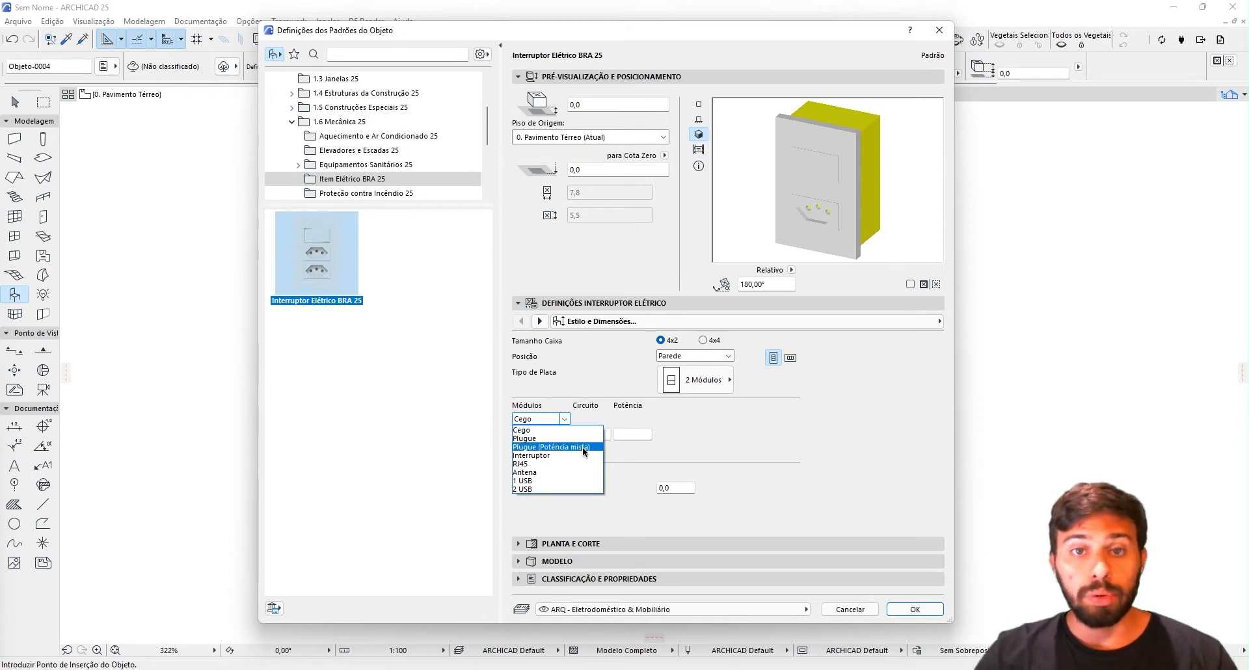
left_click(565, 480)
left_click(560, 420)
left_click(520, 489)
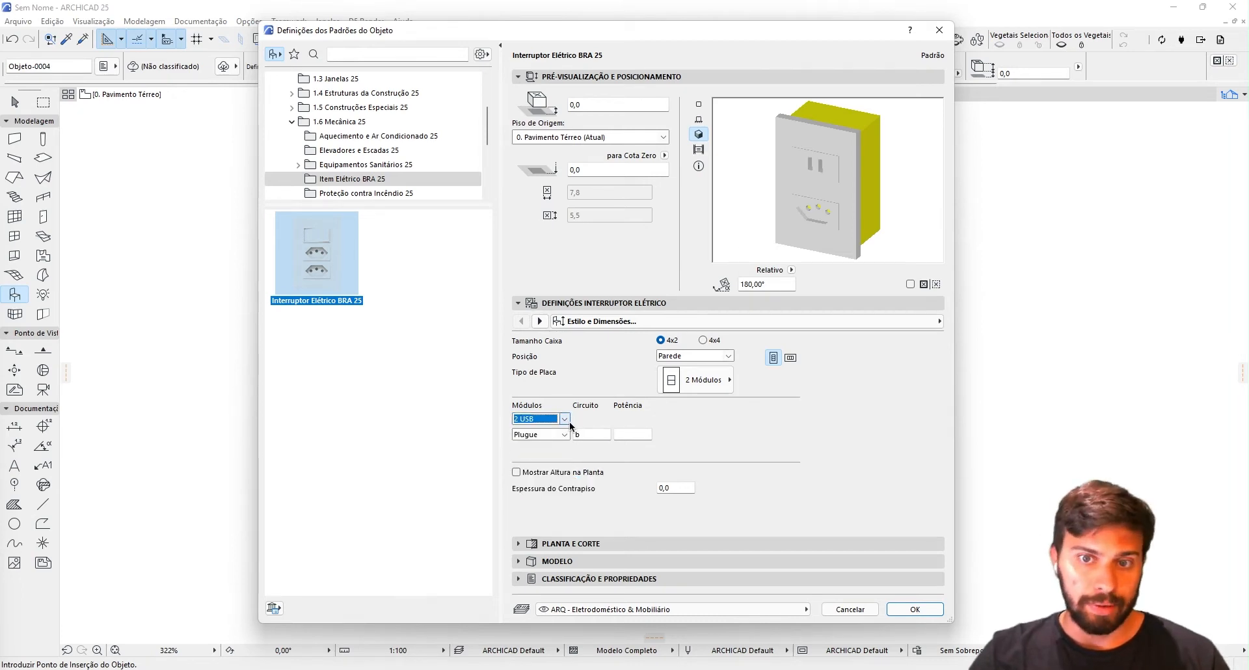
Preview the object's 2D plan symbol and try the first module as Plugue and RJ45.
left_click(699, 104)
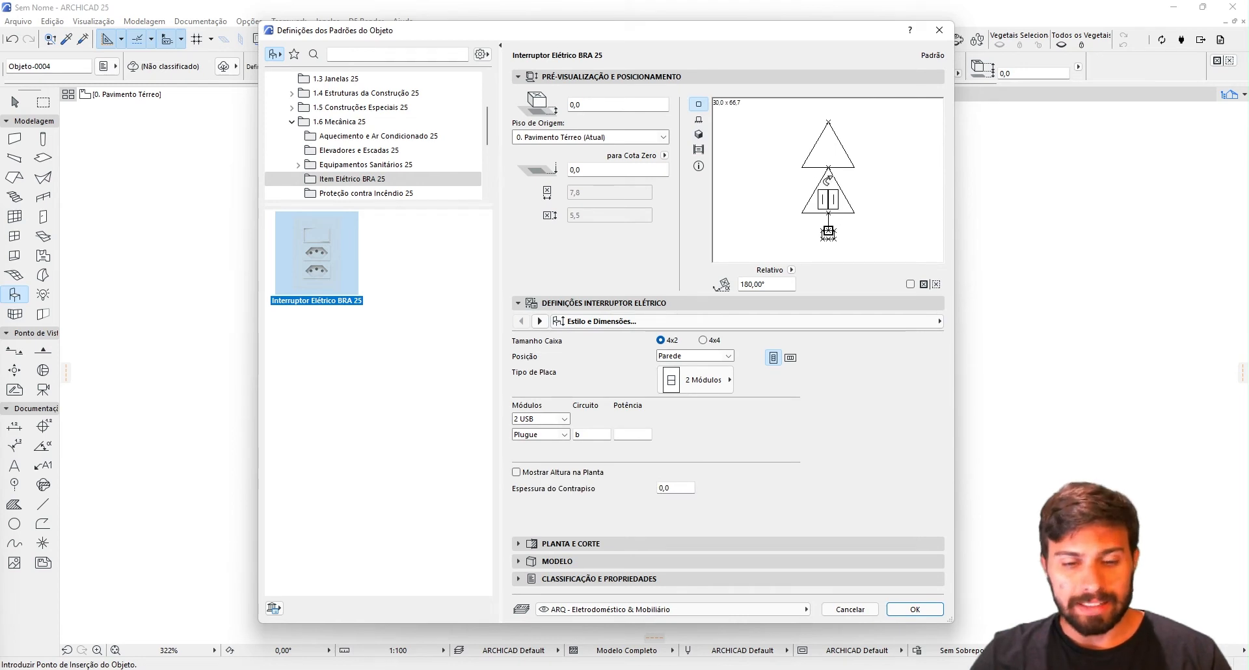
left_click(561, 419)
left_click(549, 439)
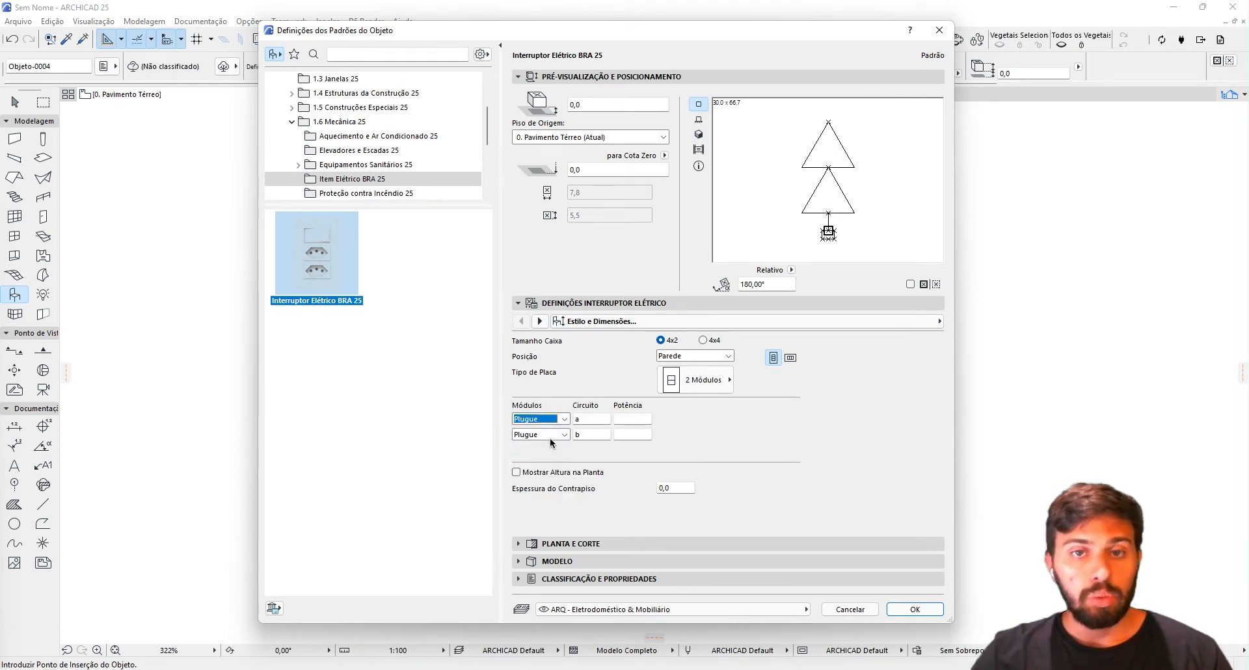
left_click(549, 439)
left_click(547, 460)
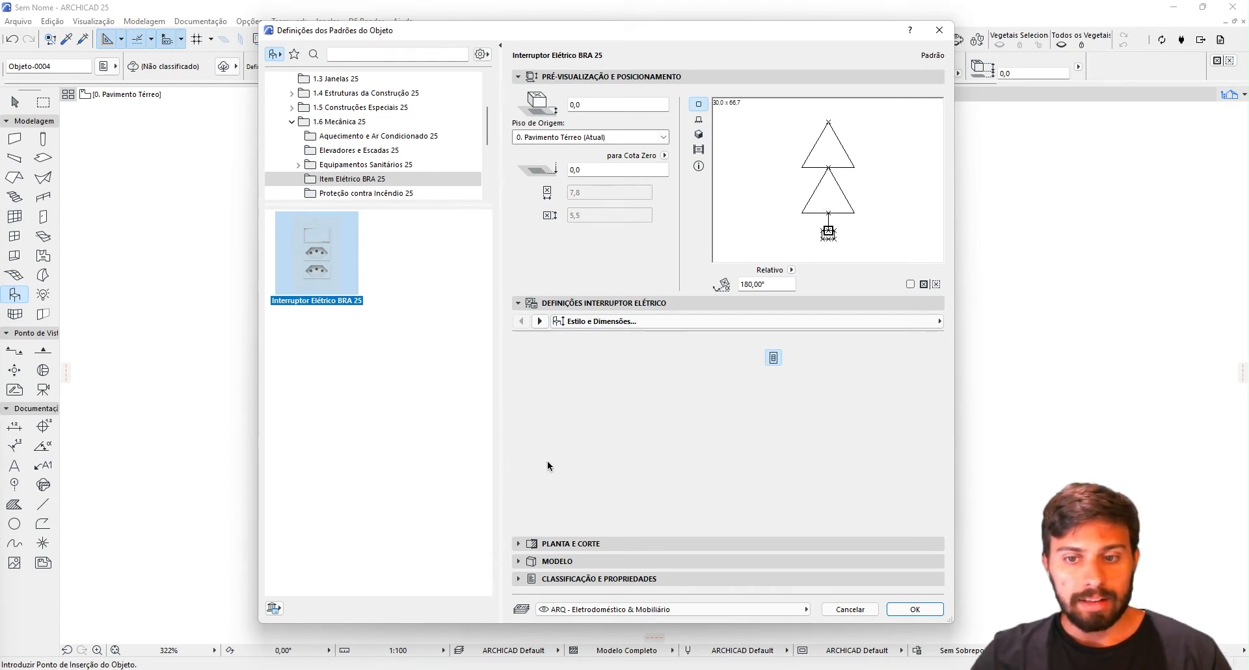
Set the first module to Interruptor and its circuit to 1.
left_click(563, 419)
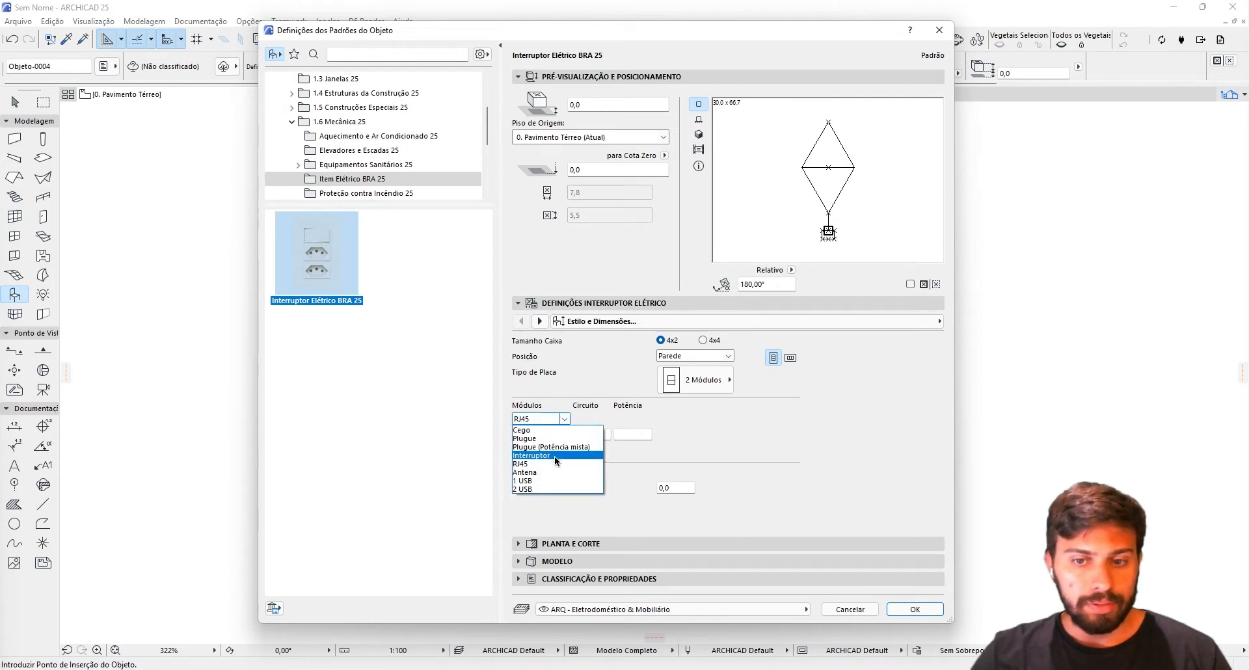
left_click(554, 455)
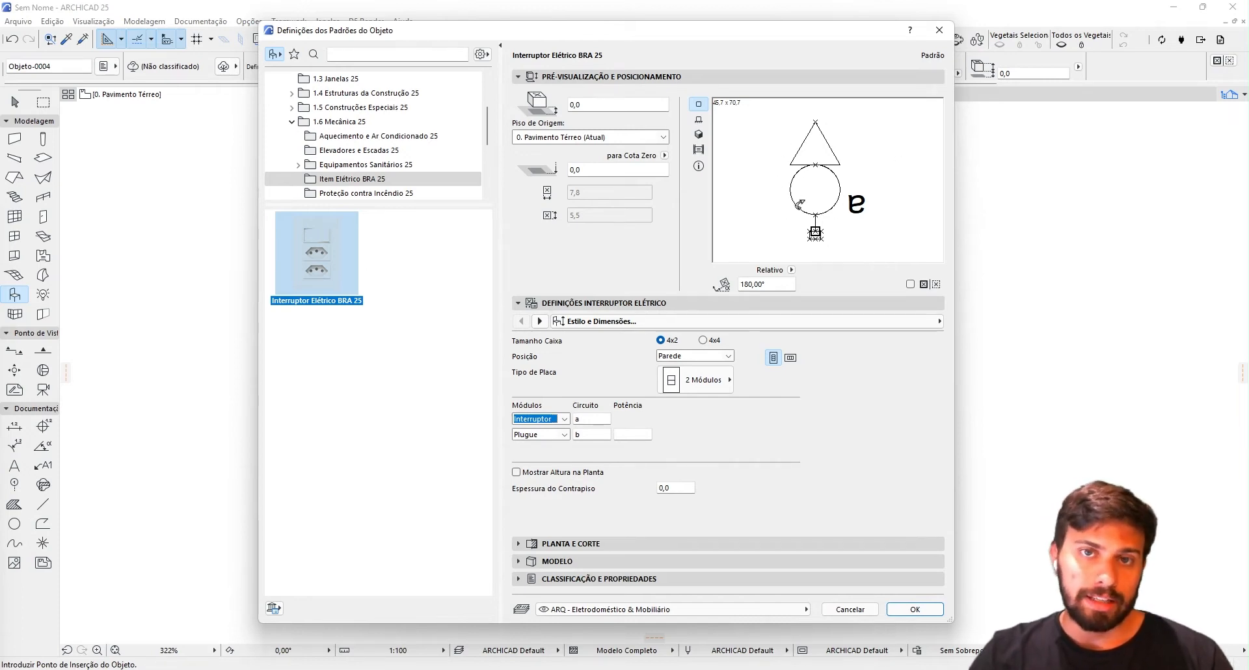
left_click(564, 419)
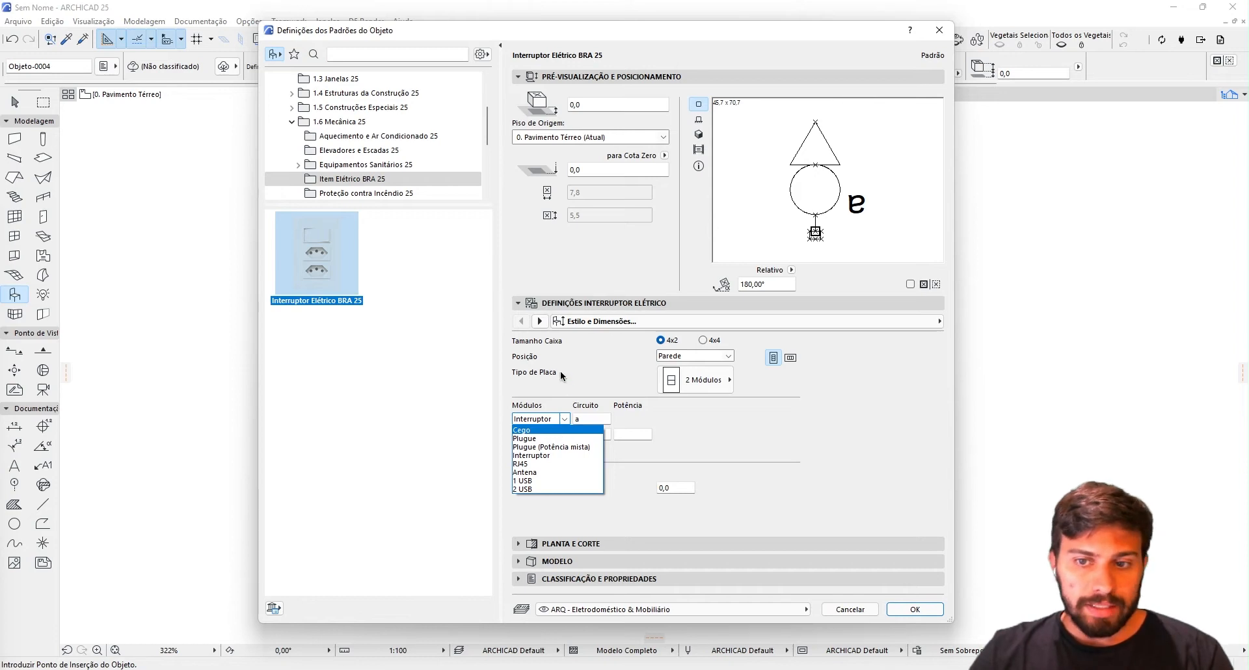
left_click(546, 419)
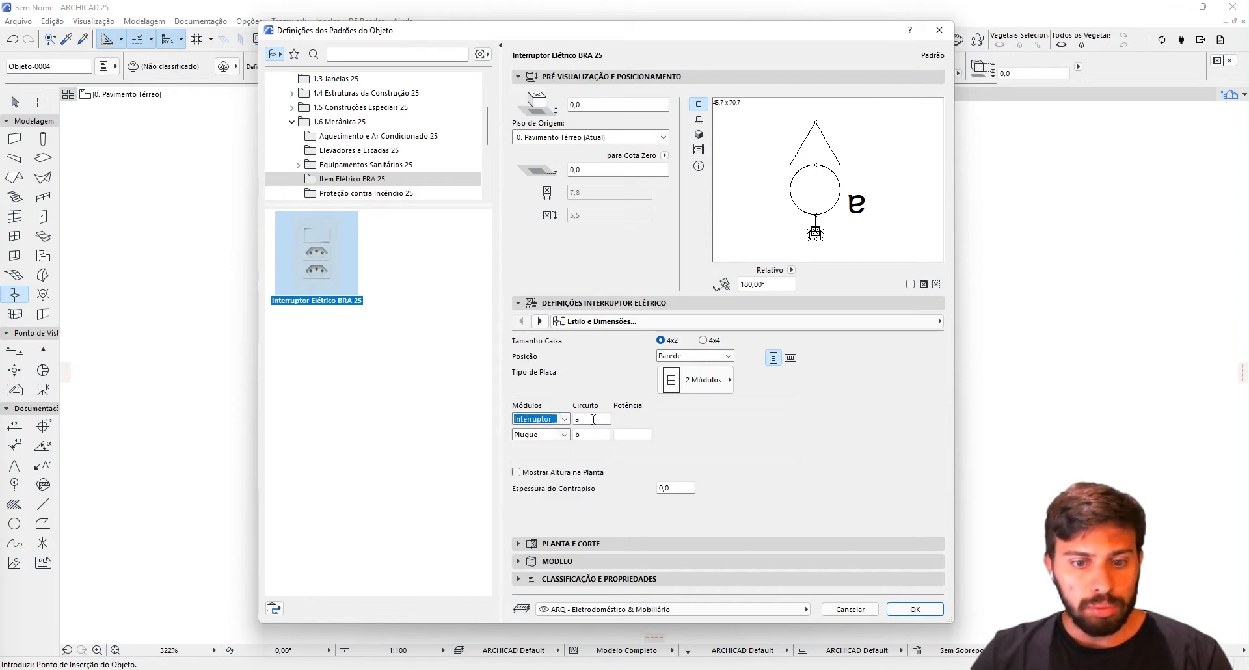
left_click(587, 418)
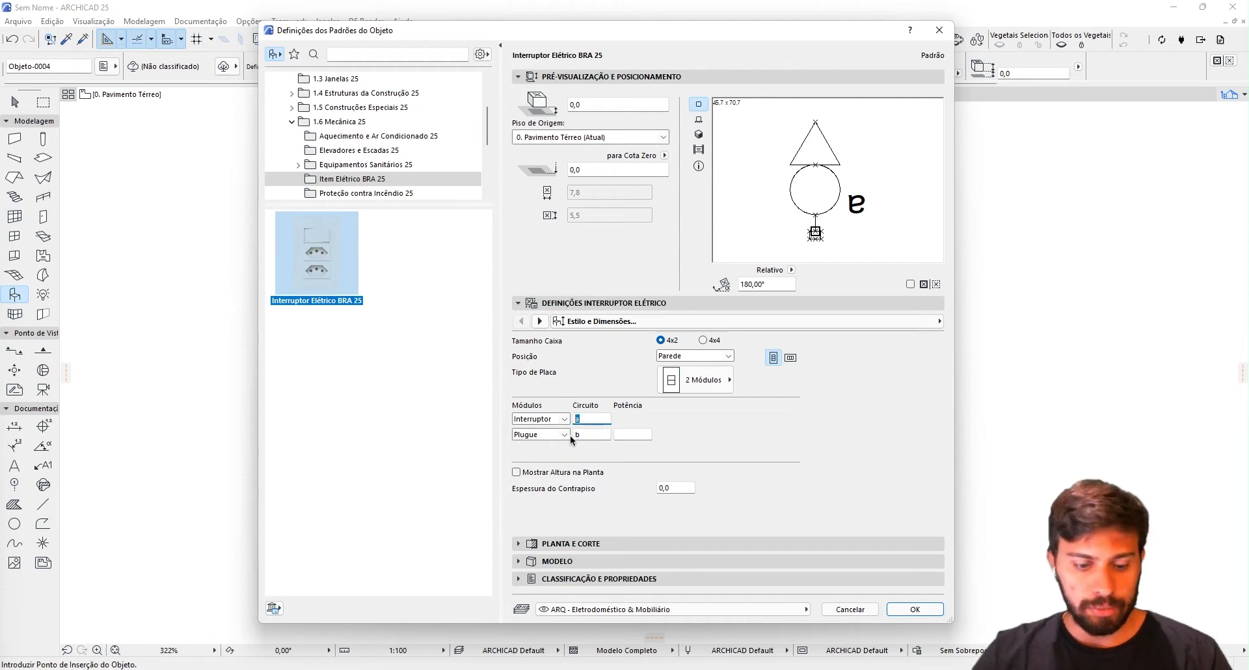
type("1")
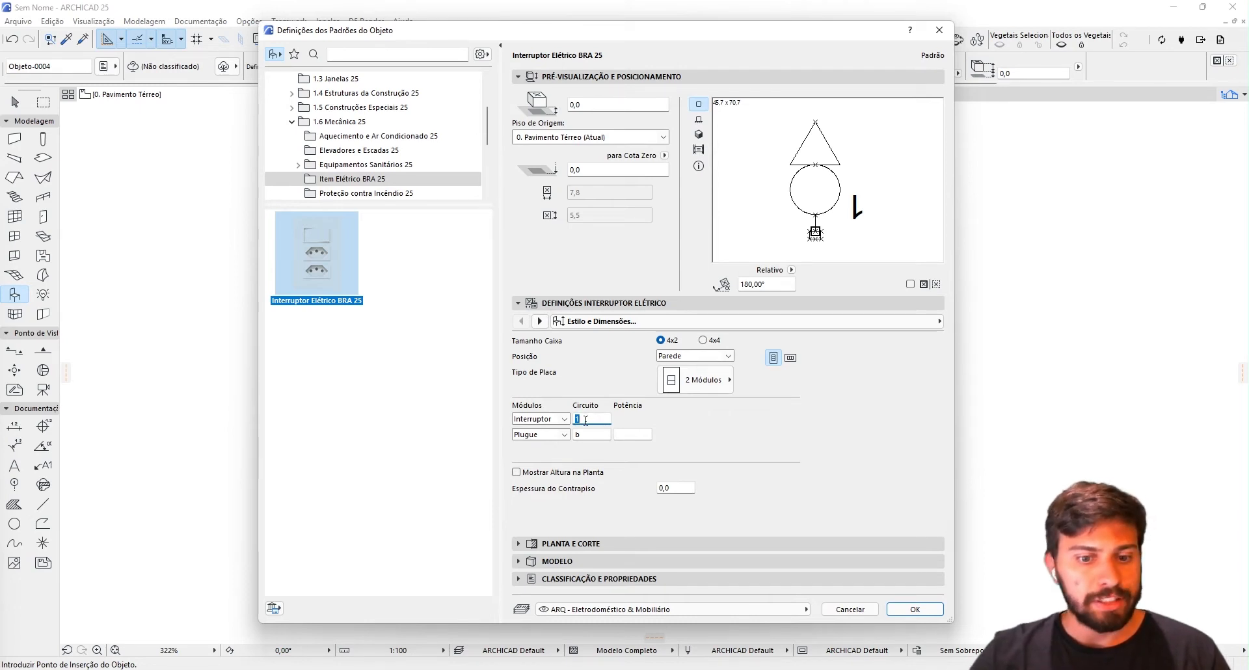
Try the horizontal plate orientation in the 3D preview and return the plate to vertical.
left_click(792, 360)
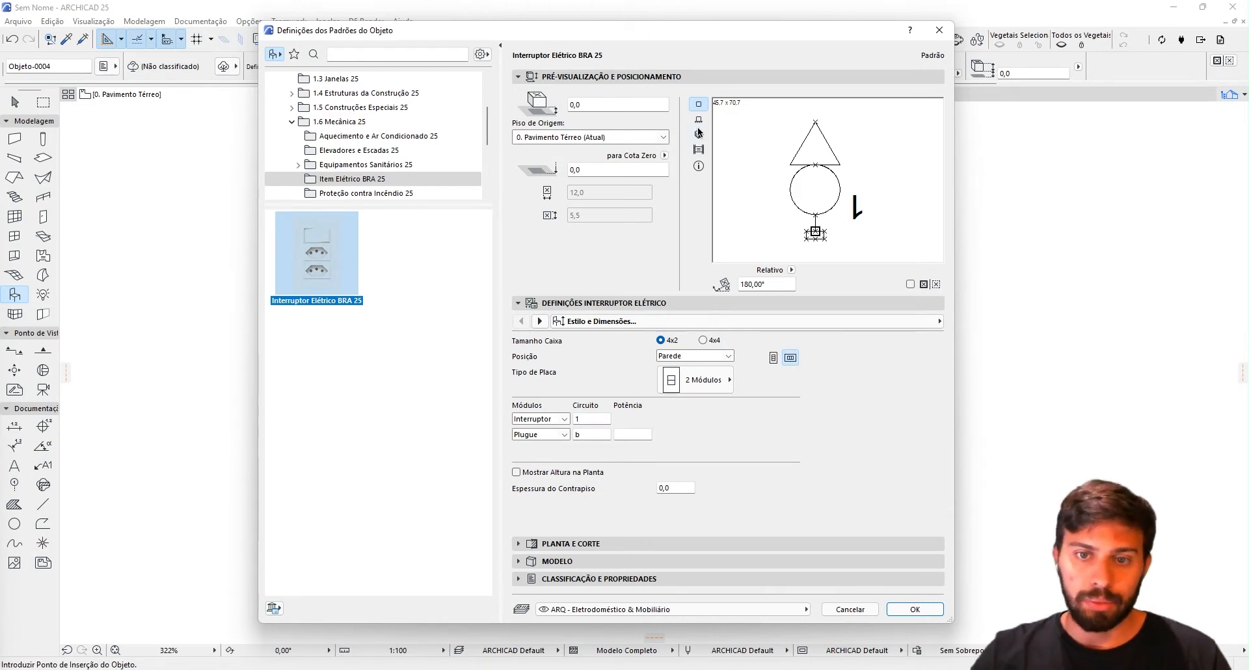
left_click(699, 135)
left_click(786, 358)
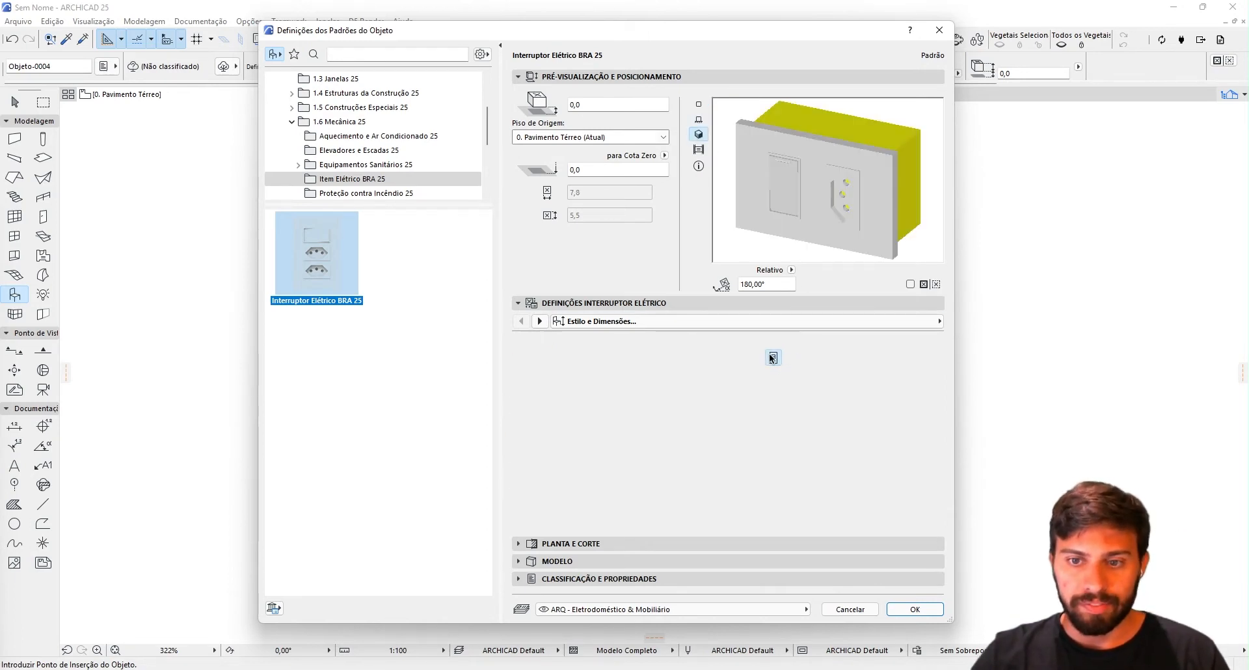
left_click(786, 356)
left_click(771, 358)
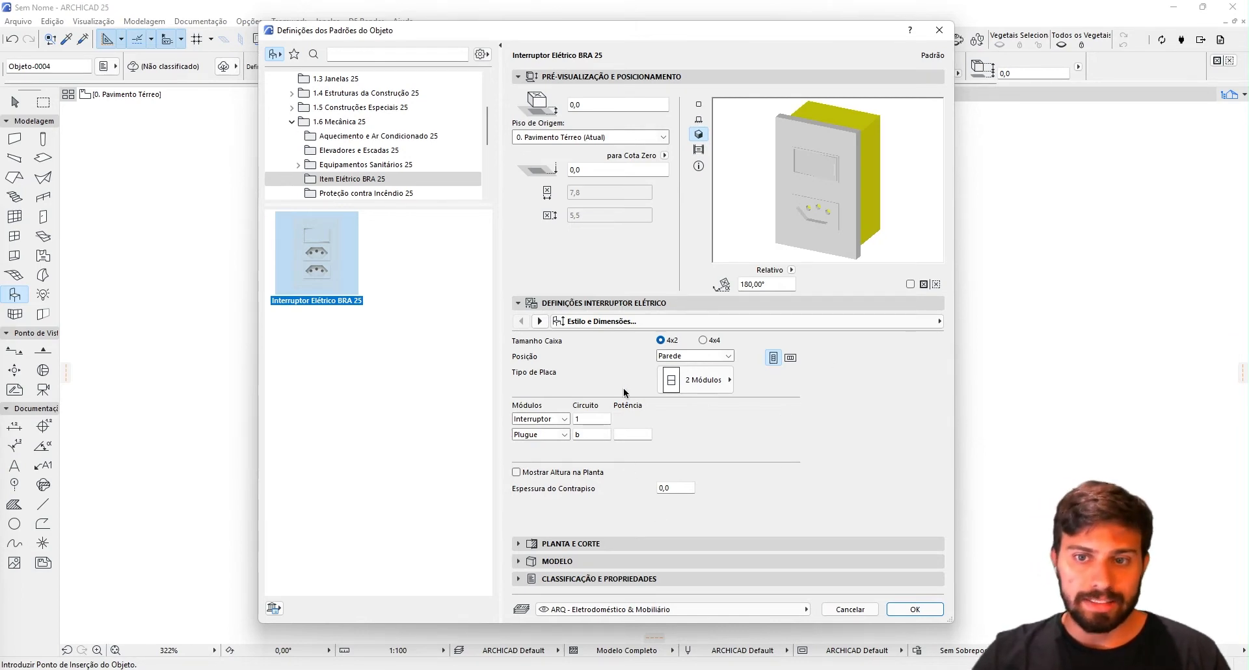
Accept the object settings and place the switch on the inner face of the room's upper wall, near its left corner.
left_click(917, 608)
scroll(496, 260, "up", 8)
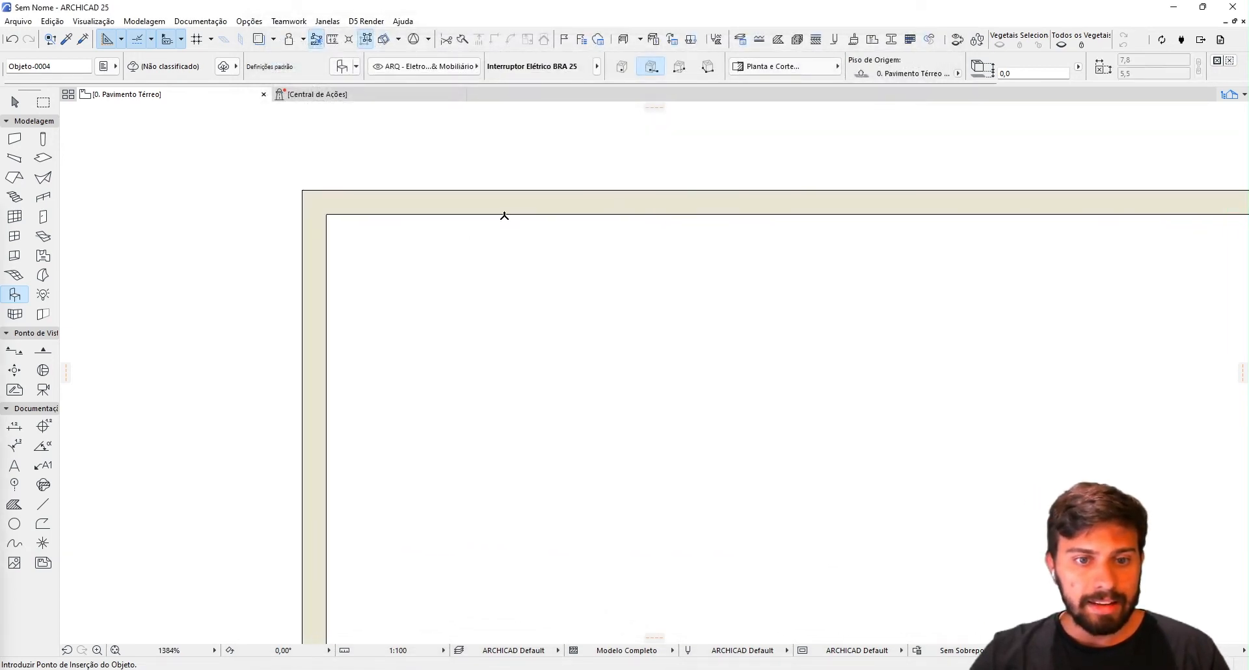
left_click(505, 212)
left_click(543, 215)
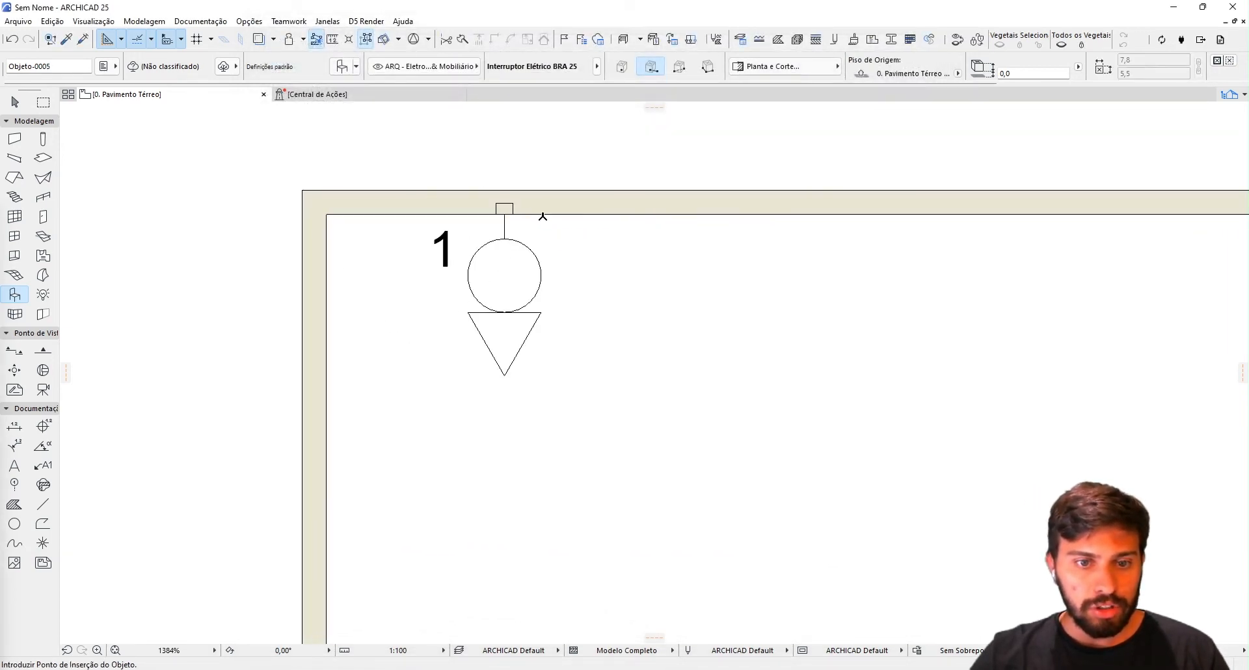
middle_click_drag(588, 319, 530, 305)
key("Escape")
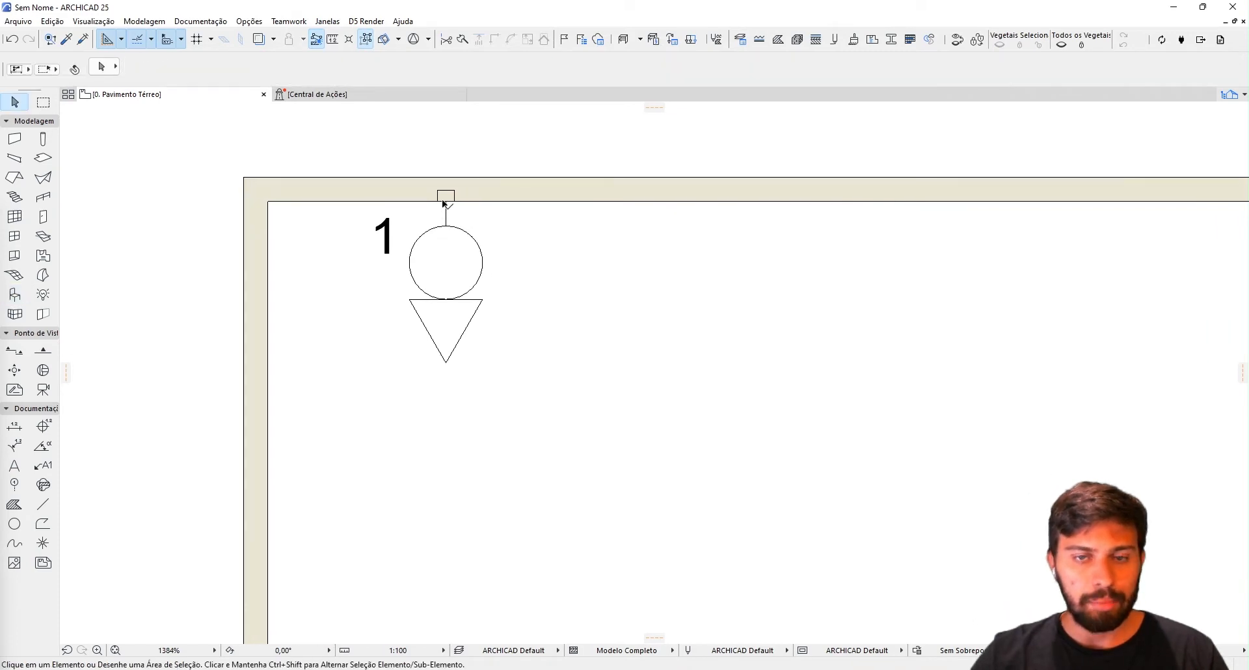
Draw a horizontal section line across the room looking towards the upper wall, and open the section with the current view settings.
scroll(444, 204, "down", 4)
left_click(14, 350)
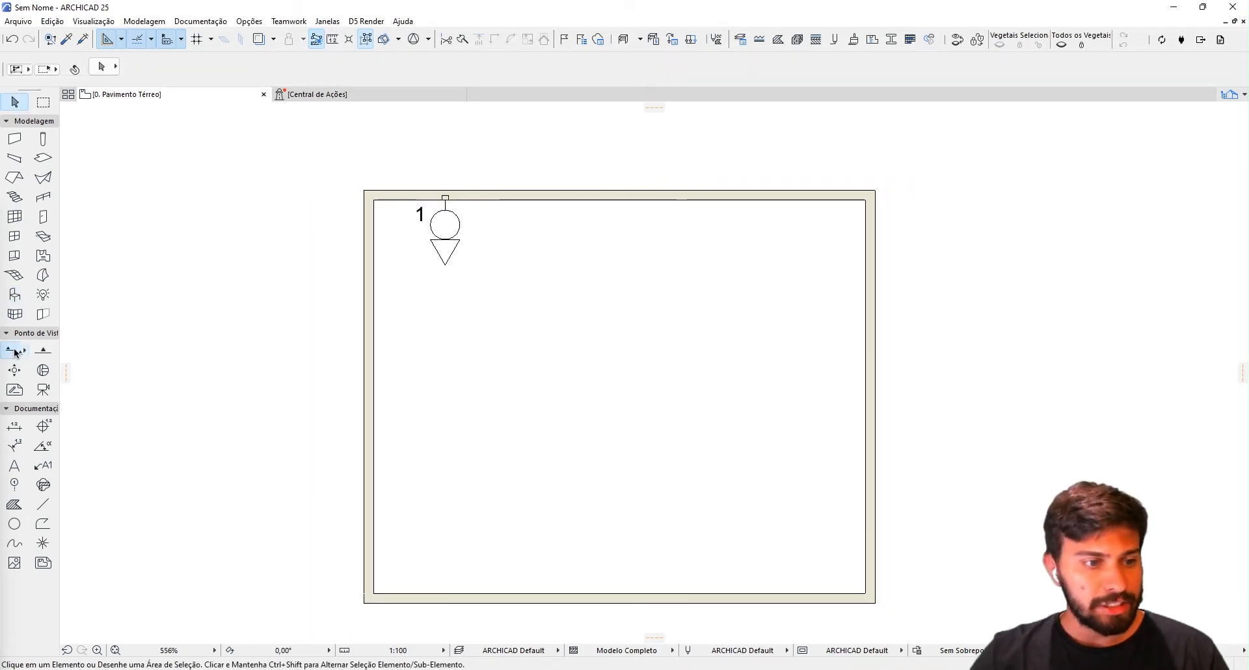
left_click(324, 285)
left_click(926, 287)
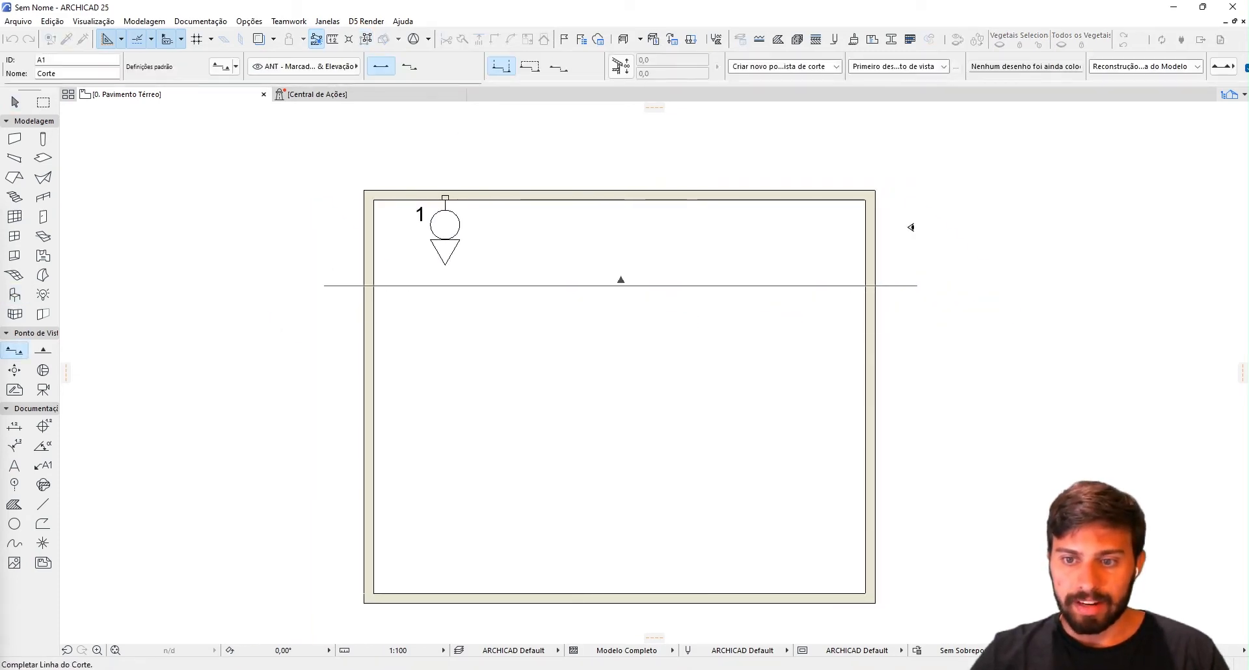
left_click(913, 223)
right_click(917, 289)
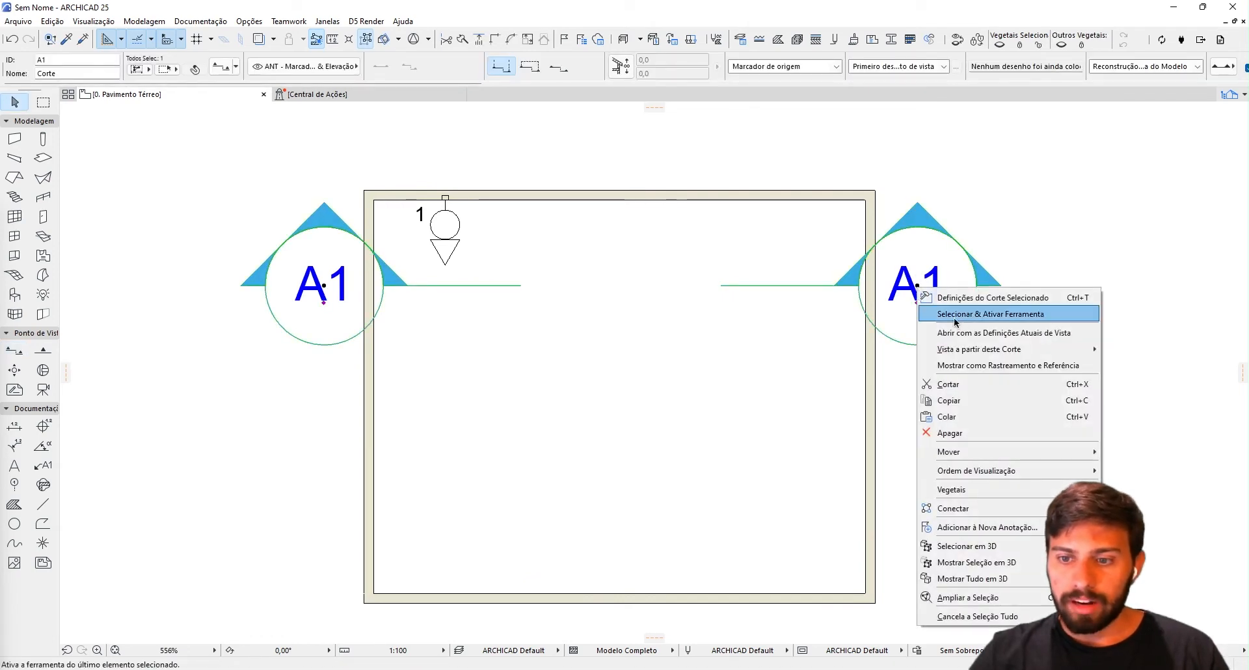
left_click(976, 338)
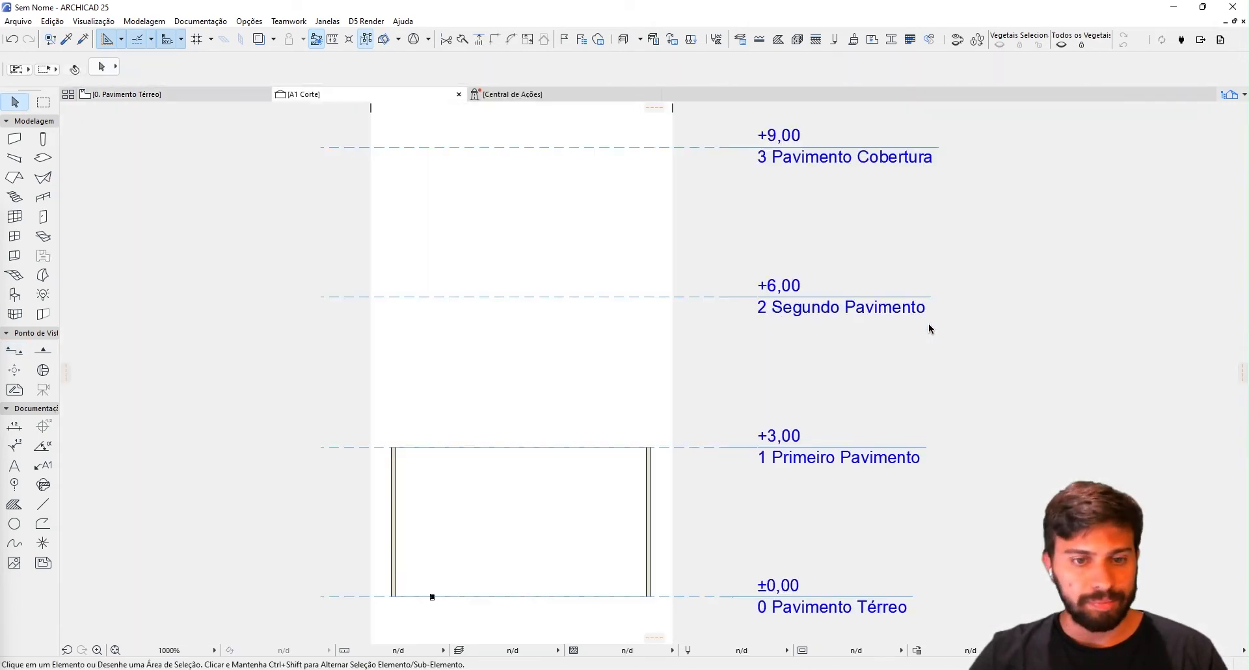
Set the base elevation of the switch in the section to 100 and return to the ground-floor plan.
middle_click_drag(491, 560, 510, 510)
scroll(496, 420, "up", 15)
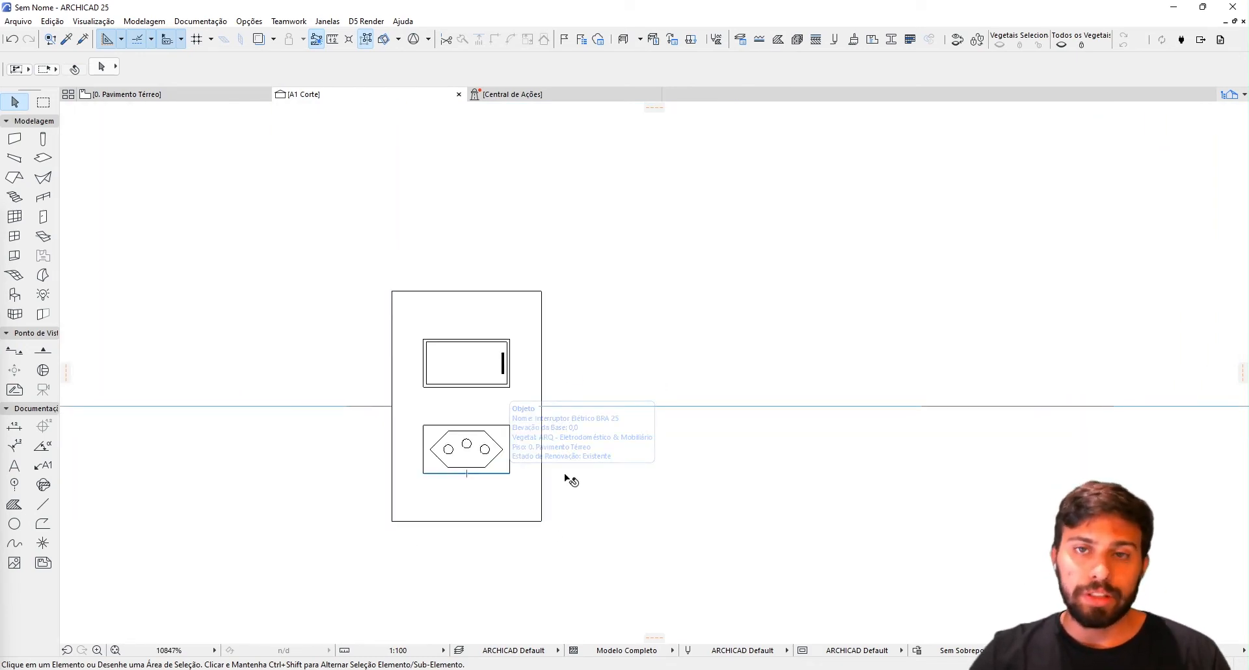
scroll(561, 475, "down", 10)
middle_click_drag(596, 505, 544, 512)
left_click(507, 484)
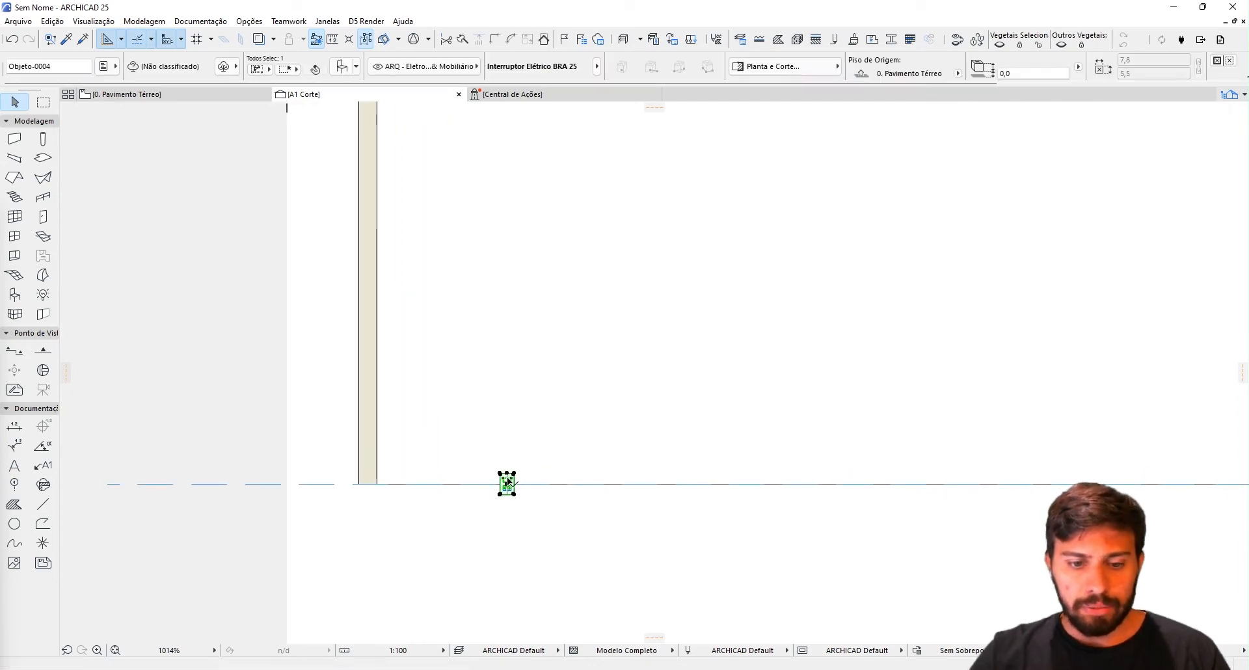
left_click(1015, 74)
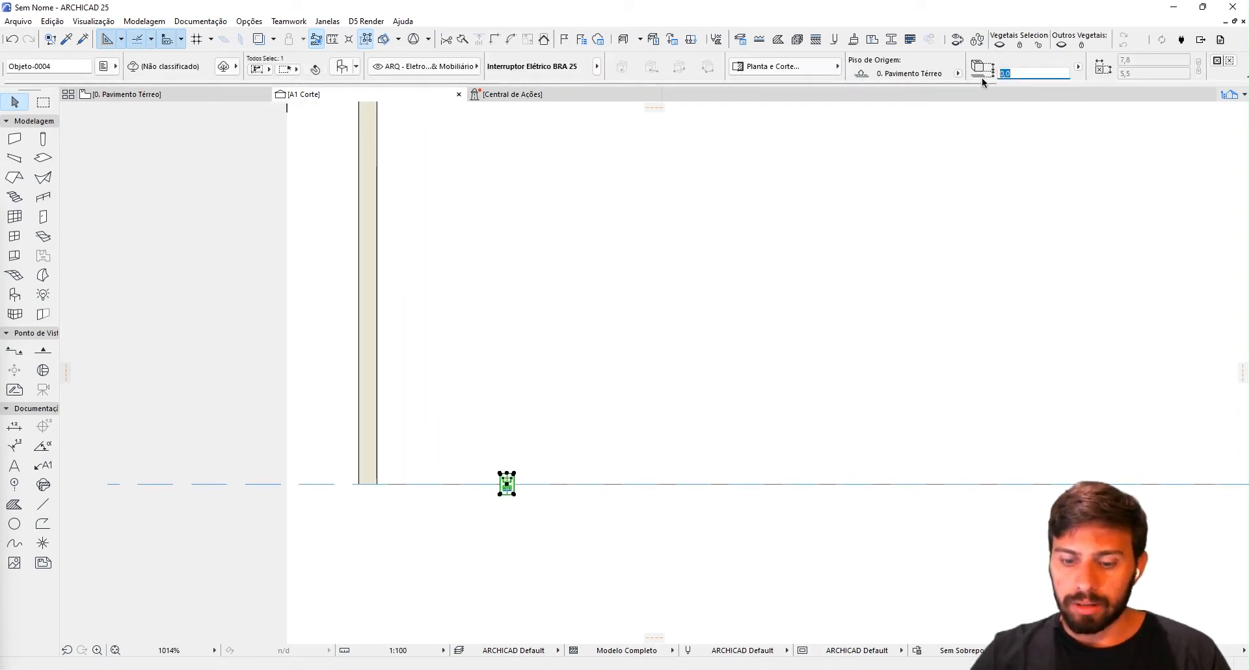
type("100")
key("Return")
scroll(664, 312, "down", 4)
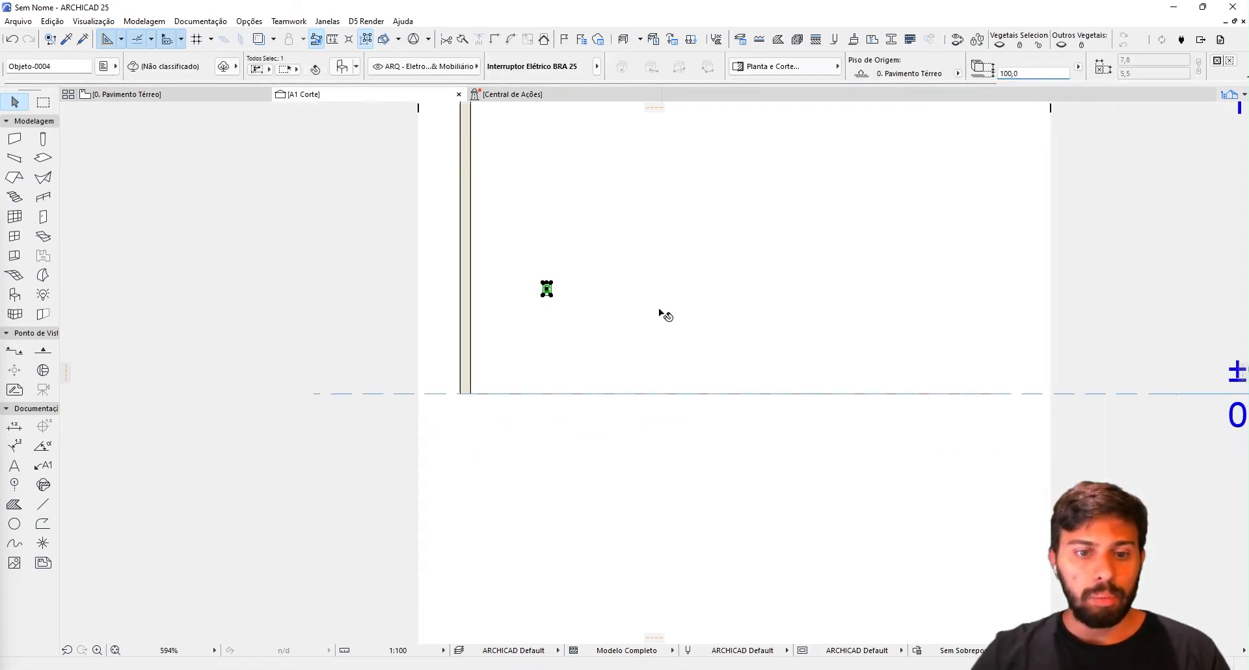
middle_click_drag(663, 312, 541, 326)
scroll(453, 299, "up", 6)
key("Escape")
left_click(150, 94)
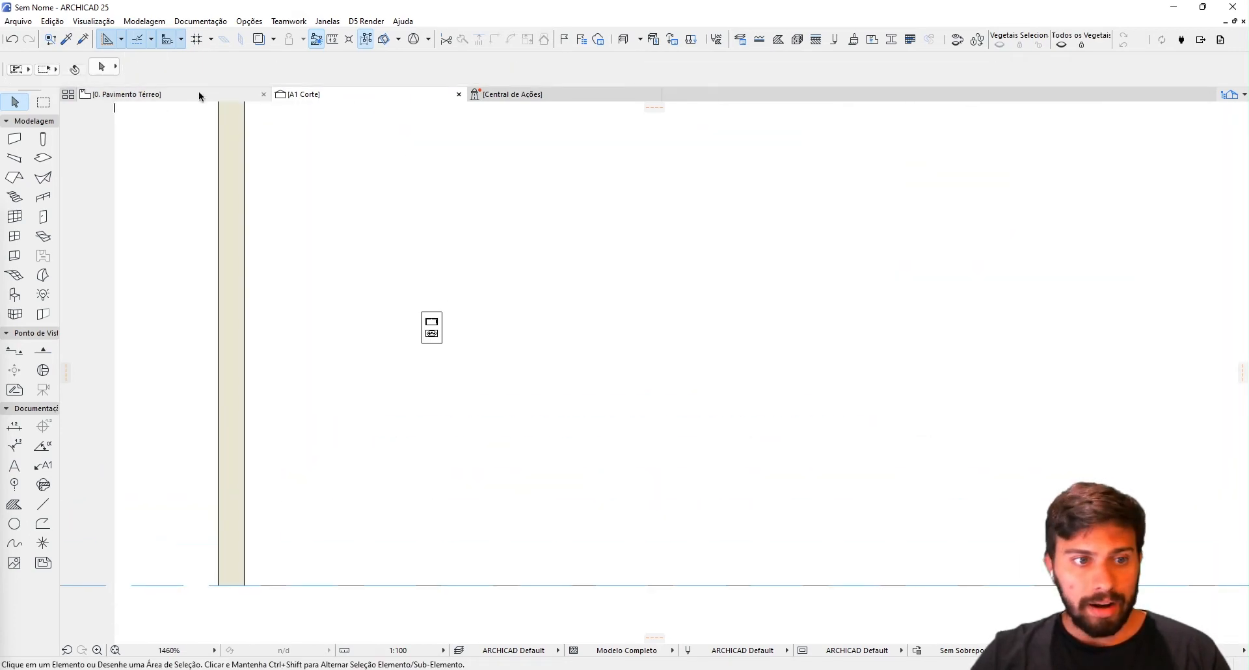
Set the base elevation of the switch on the upper wall to 200 in the floor plan.
scroll(466, 219, "up", 5)
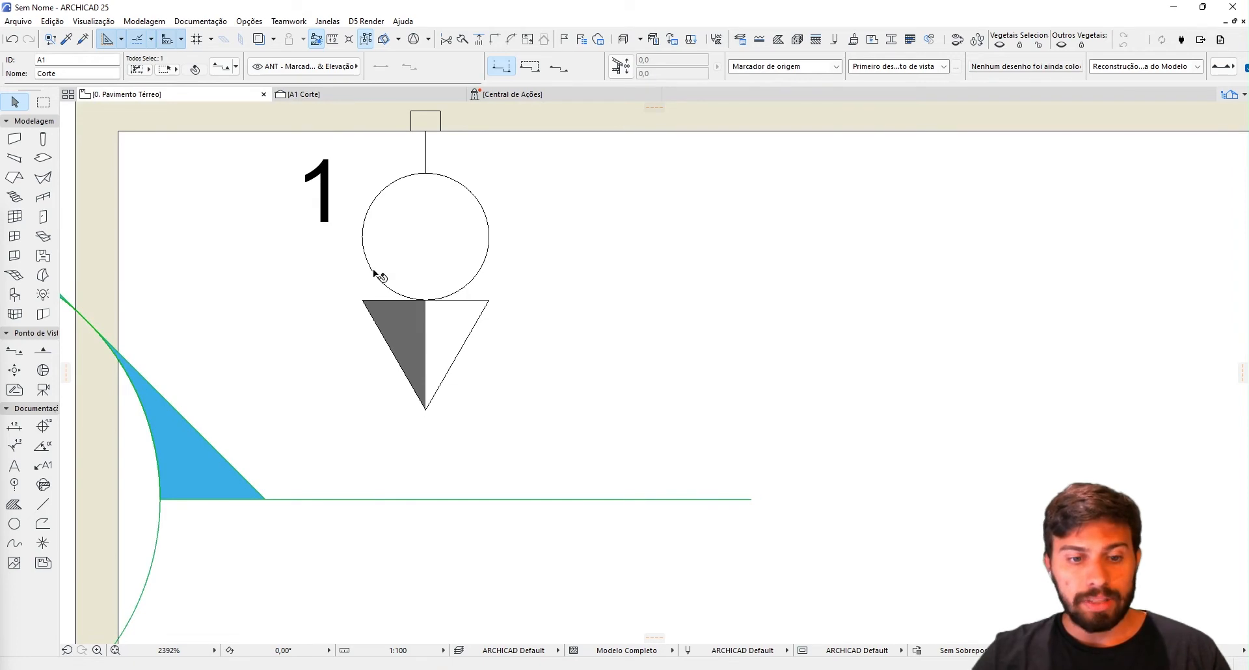
left_click(426, 300)
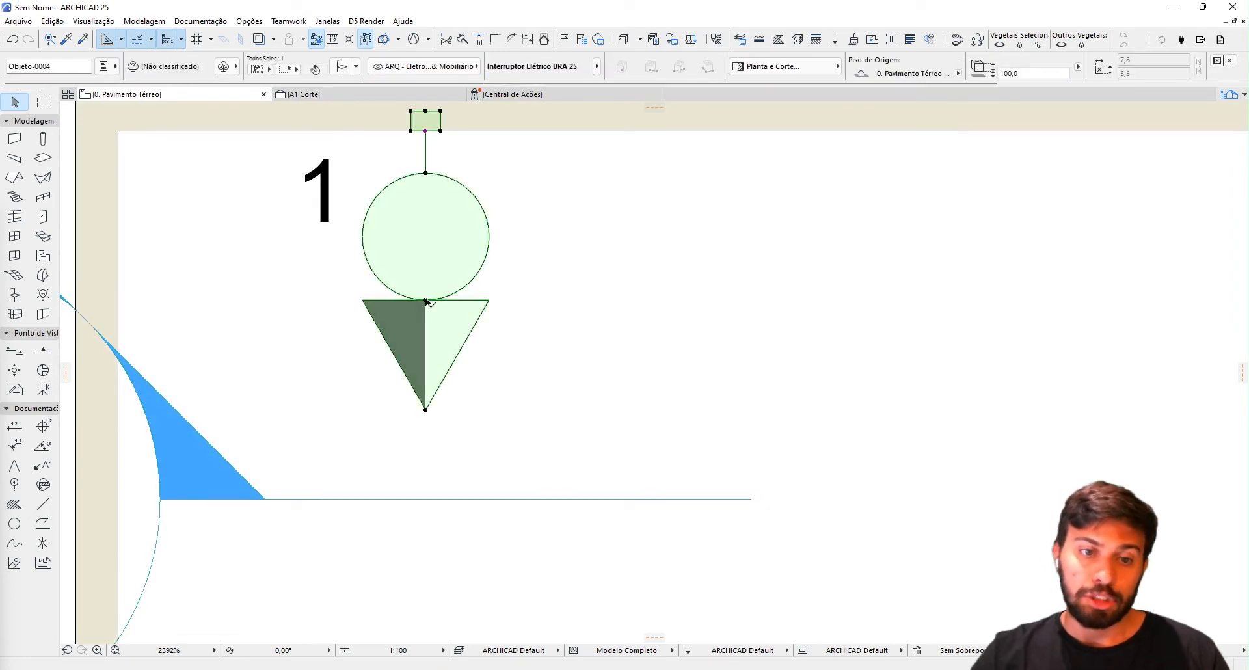
left_click(1025, 73)
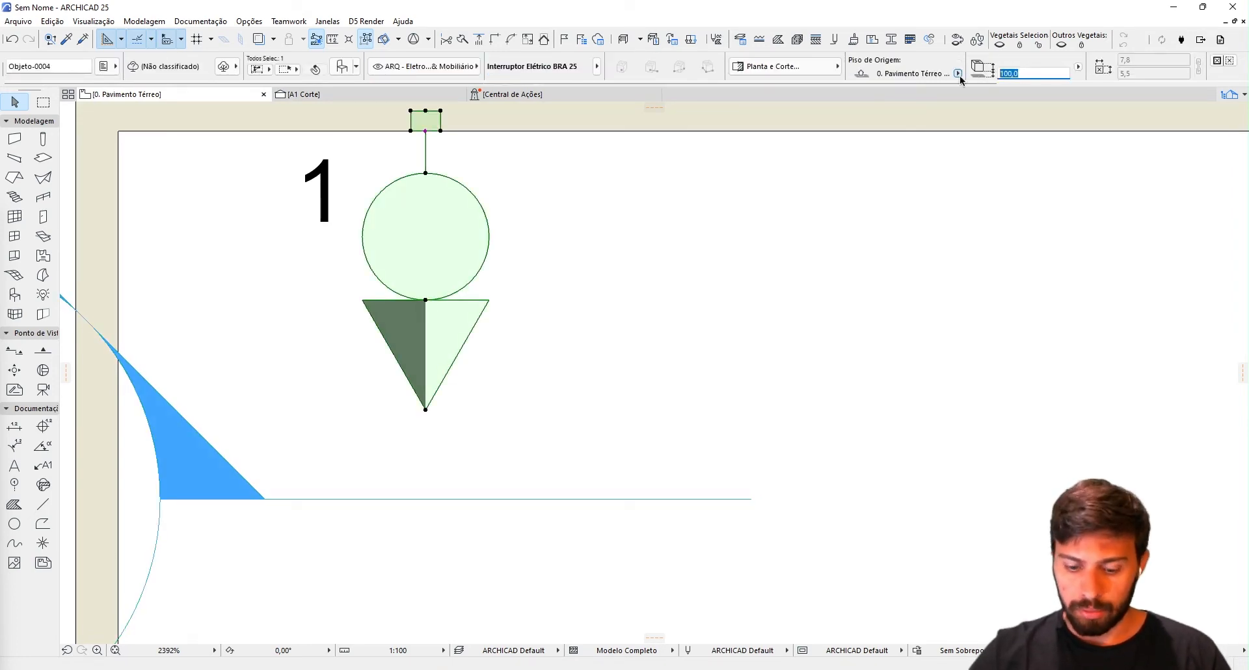
type("200.0")
left_click(492, 368)
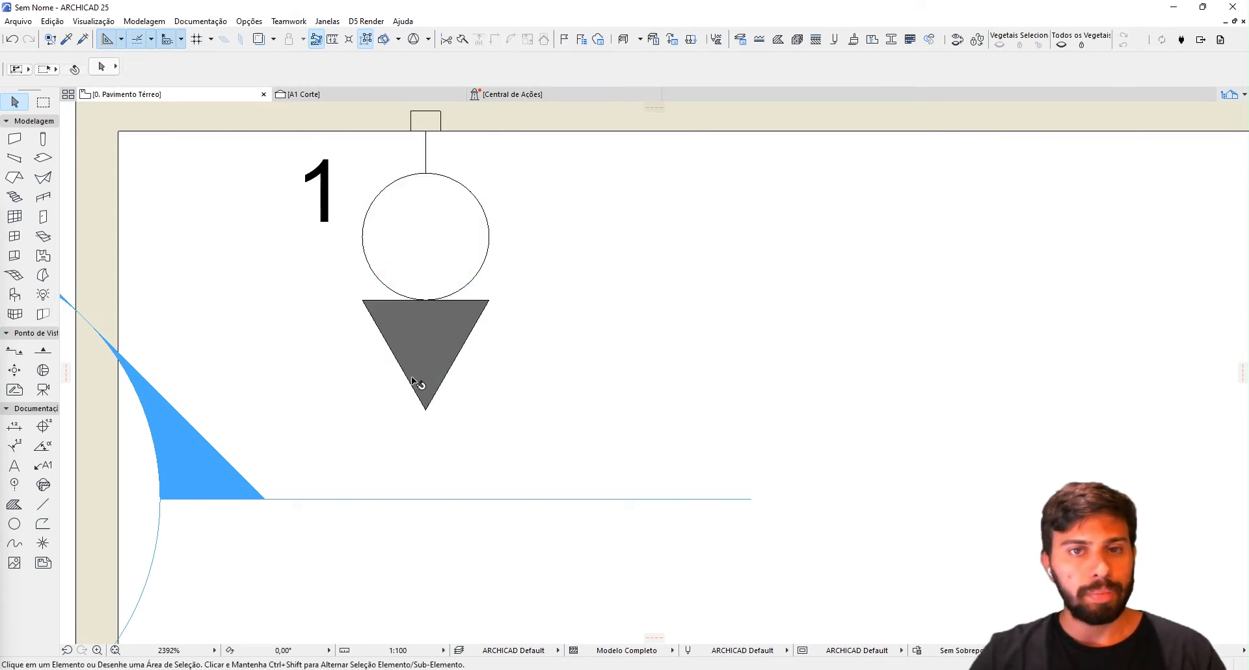
Set the base elevation of the same switch to 110 in the floor plan and deselect it.
left_click(423, 325)
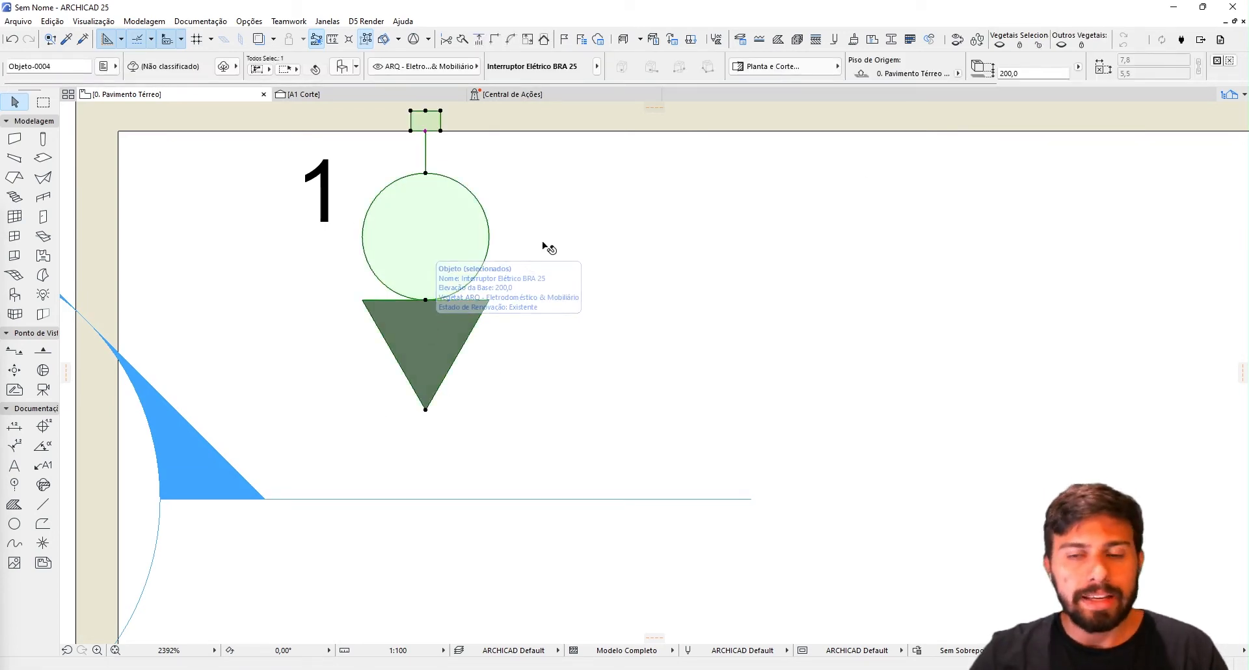
left_click(1034, 73)
type("110")
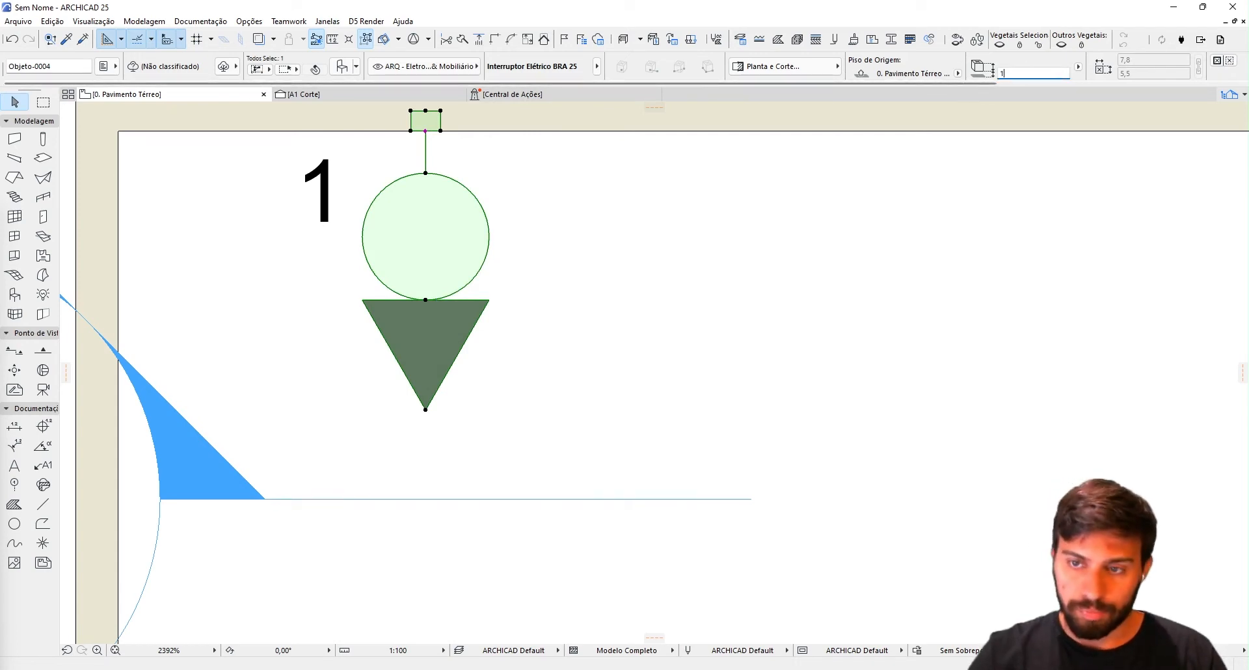
key("Return")
left_click(689, 249)
scroll(674, 253, "down", 2)
middle_click_drag(674, 266, 584, 329)
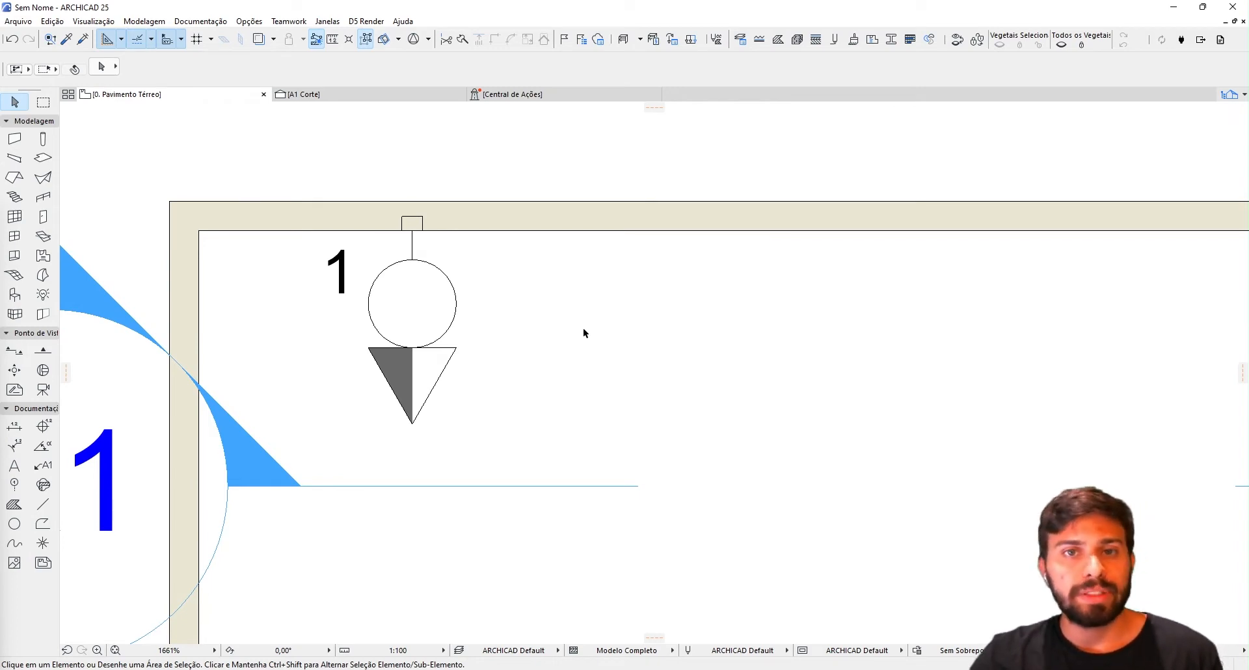
Open the Object tool's default settings and choose the ponto elétrica ACURVA_R08 object from Biblioteca Interna.
scroll(583, 328, "down", 6)
middle_click_drag(583, 328, 625, 367)
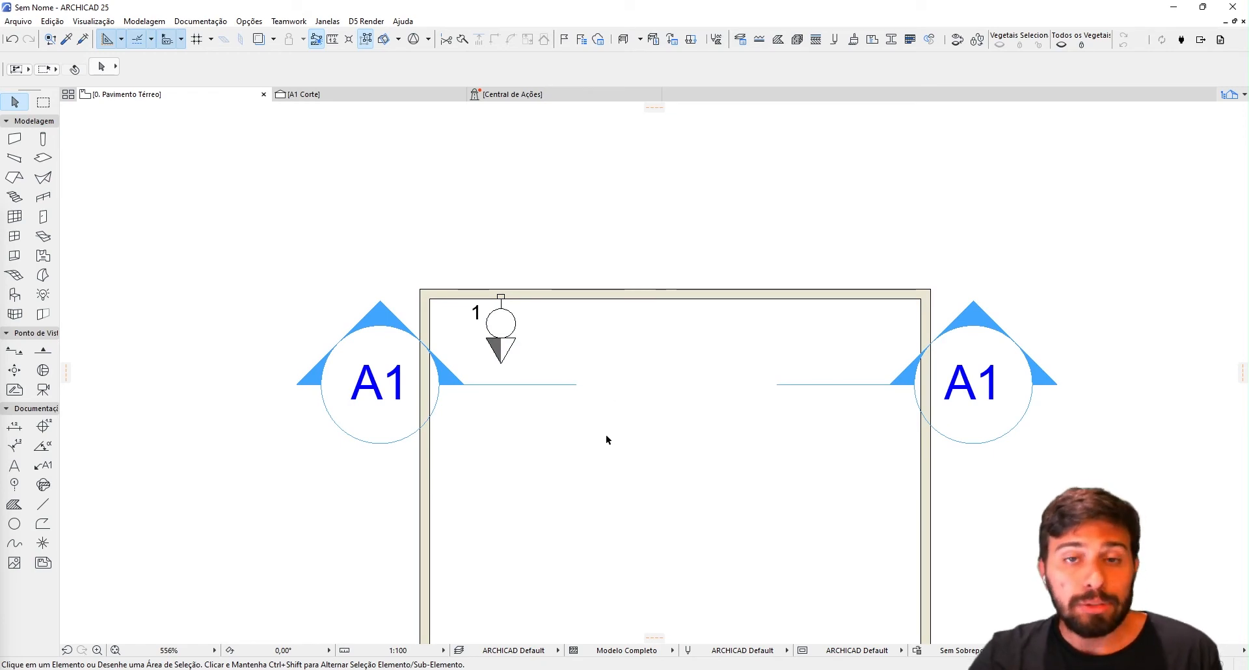
left_click(14, 294)
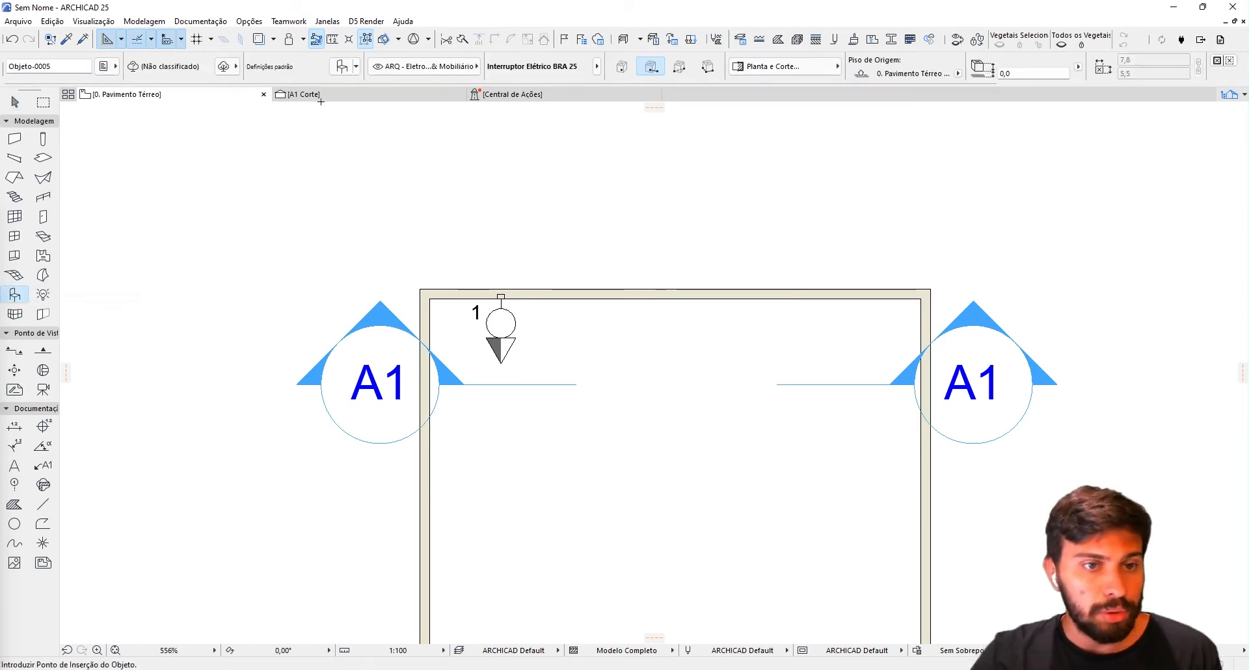
left_click(341, 66)
scroll(357, 103, "up", 3)
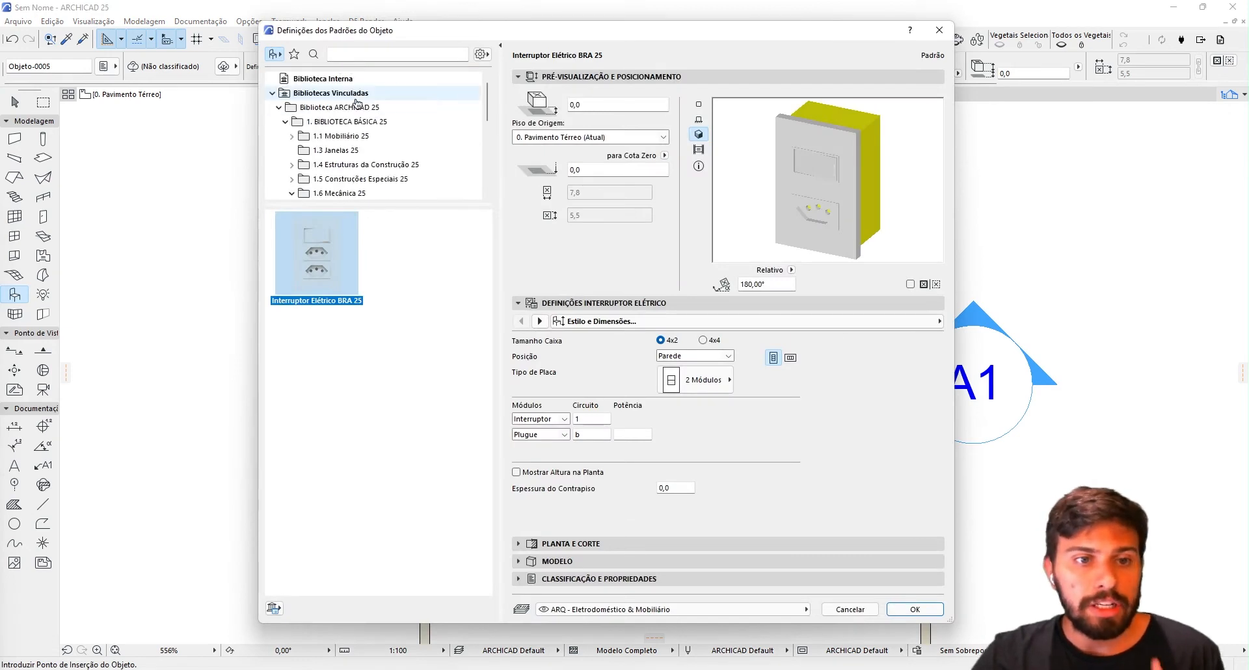
left_click(323, 79)
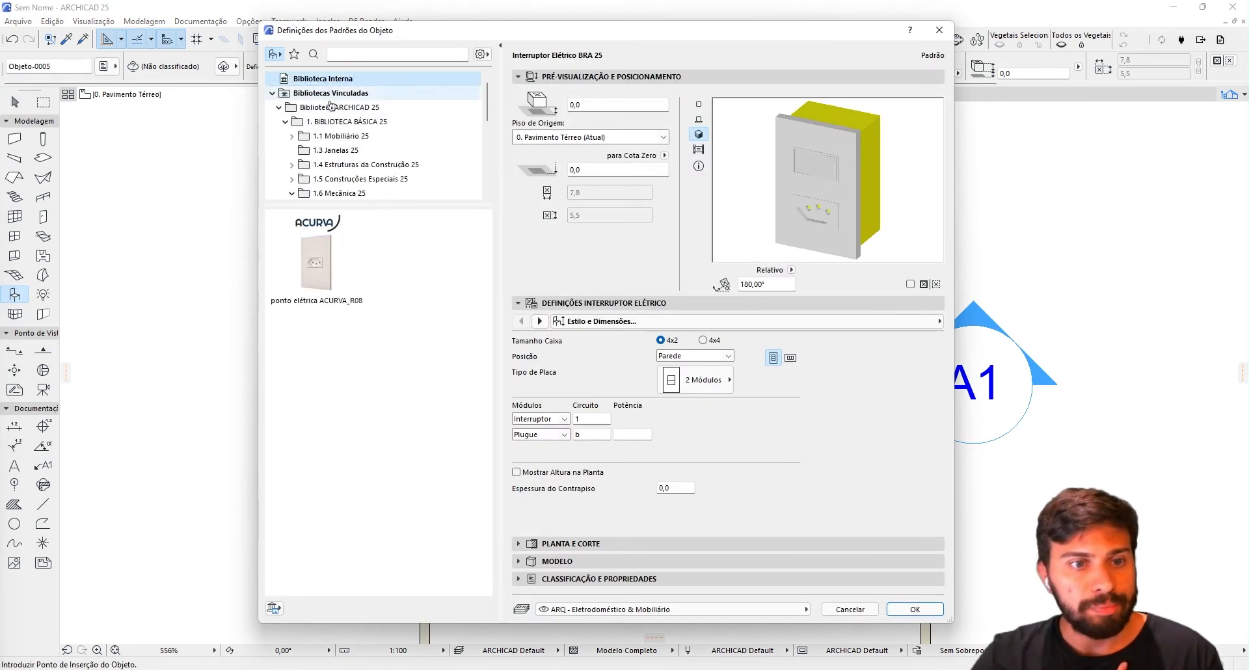
left_click(521, 320)
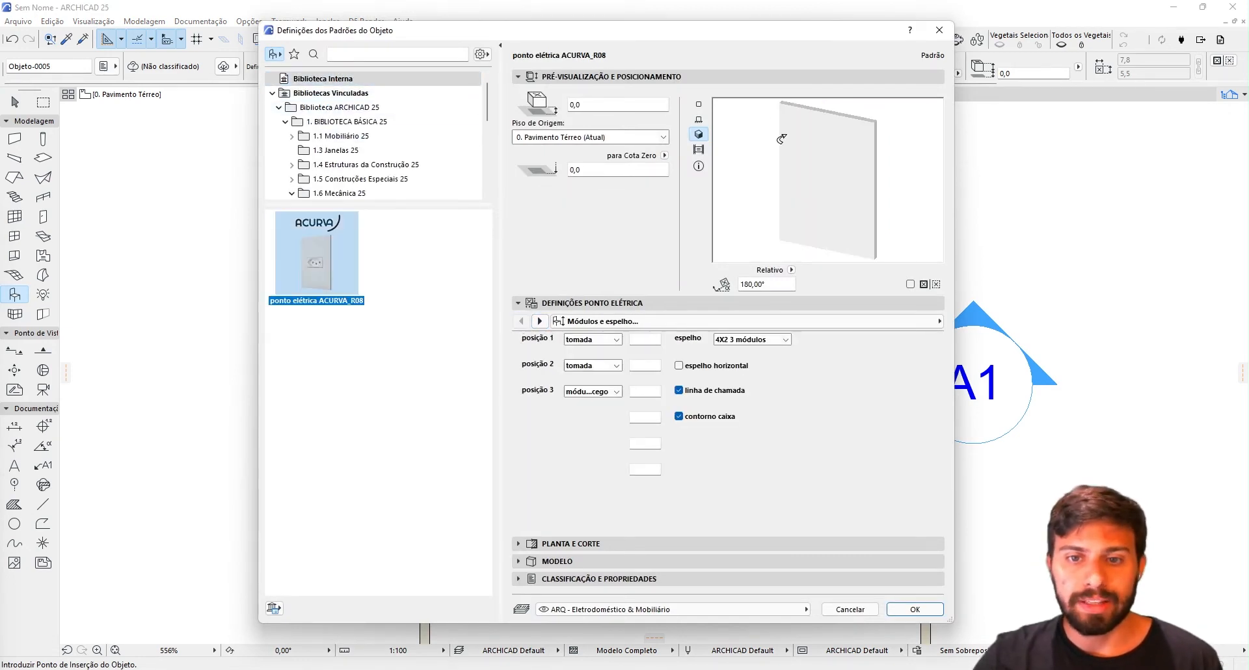
Show the object's 2D symbol in the preview and set its espelho to 4X2 2 módulos.
left_click(700, 105)
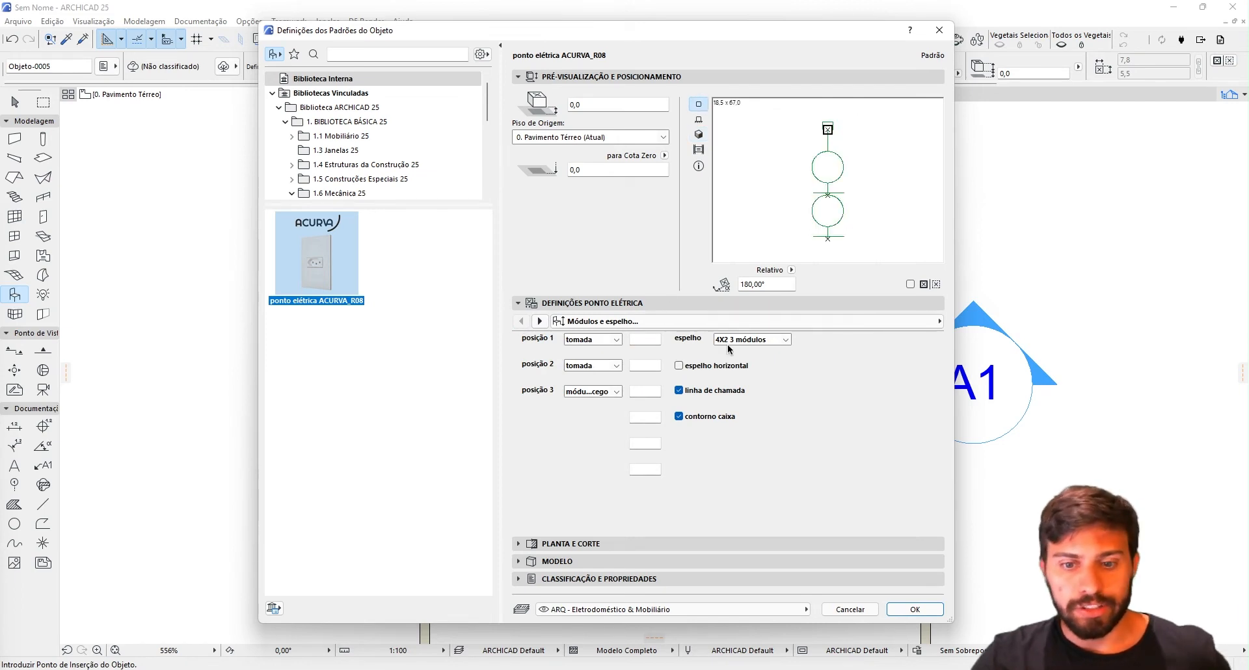
left_click(787, 340)
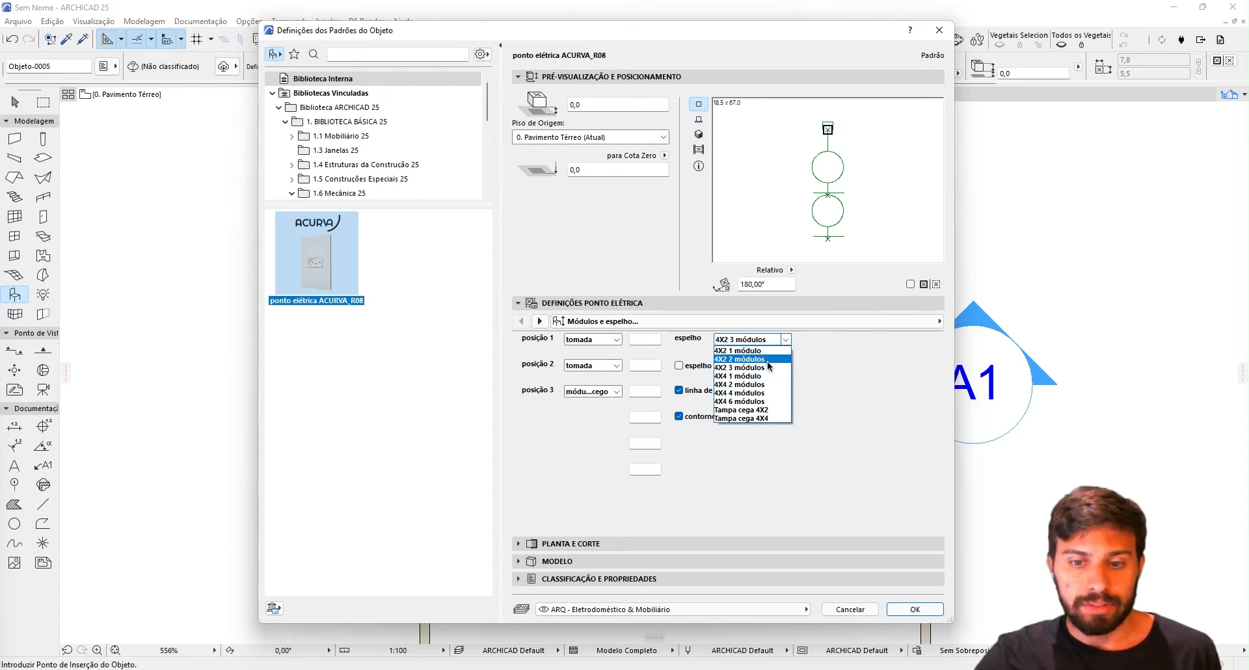
left_click(768, 359)
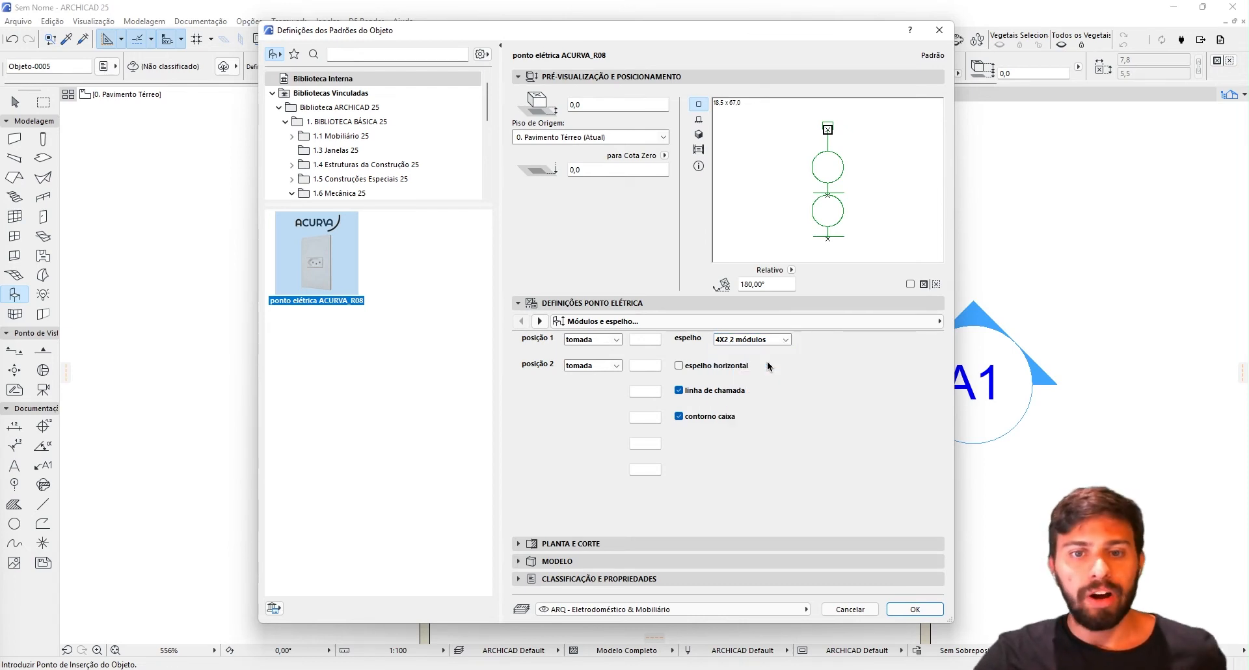
Try the espelho horizontal option in the 3D preview, turn it off again and preview the object's front elevation.
left_click(698, 134)
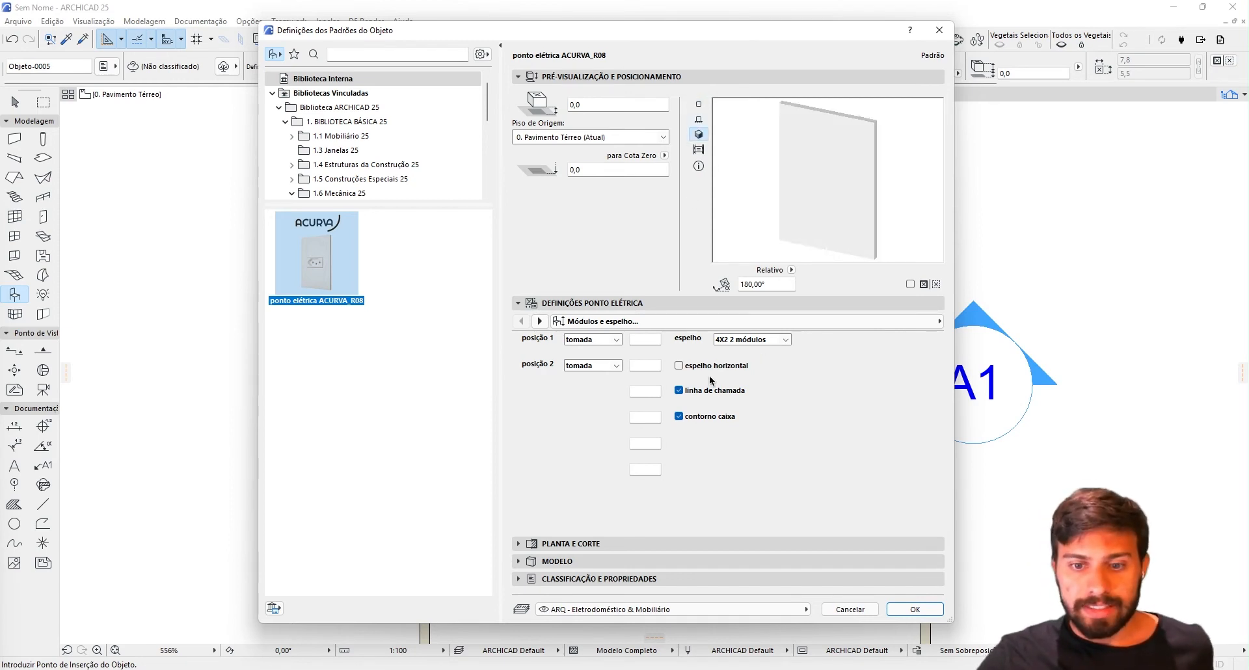
left_click(679, 366)
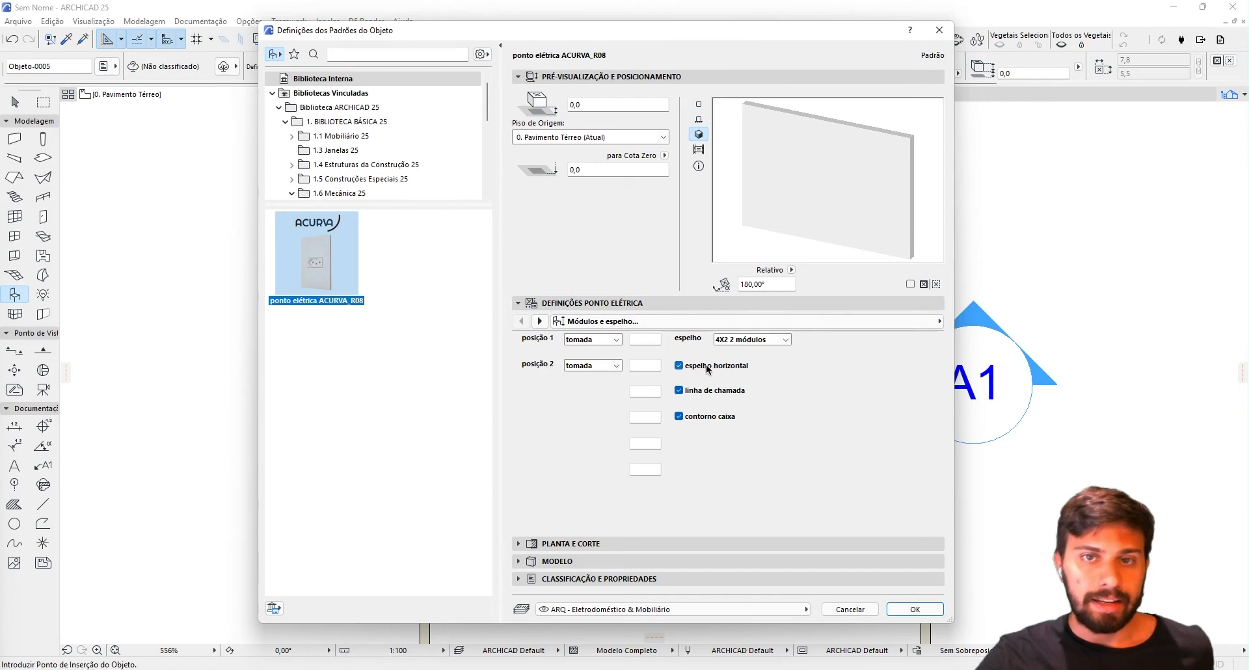
left_click(679, 366)
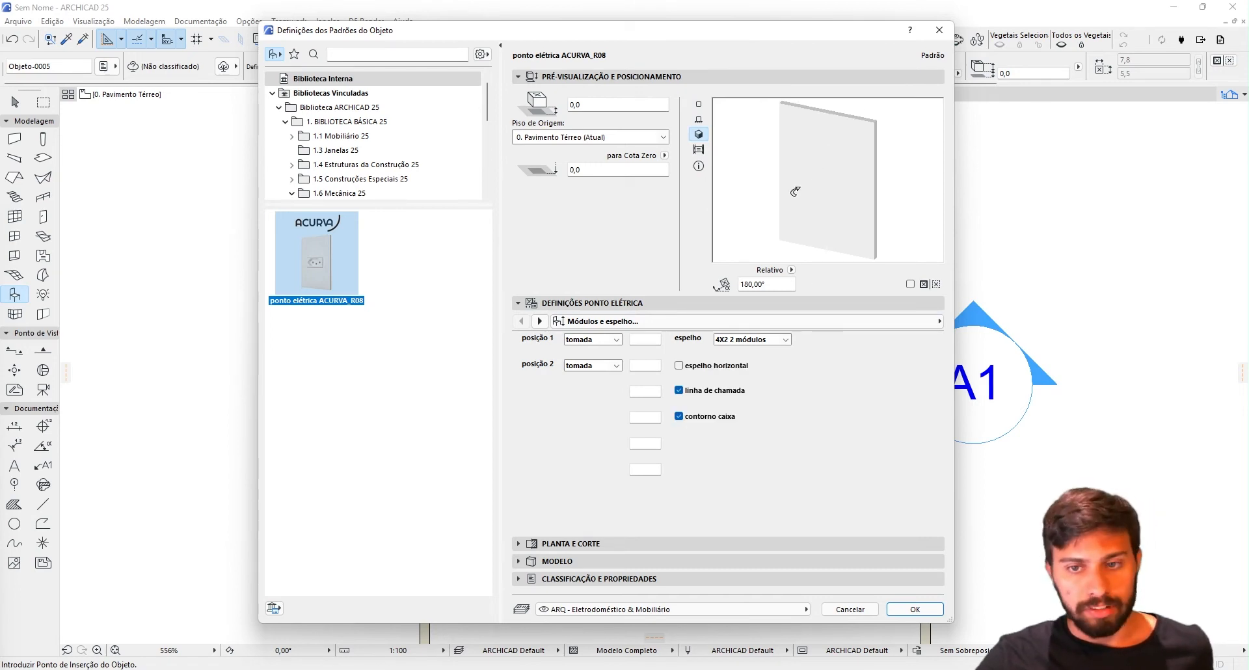
left_click(699, 120)
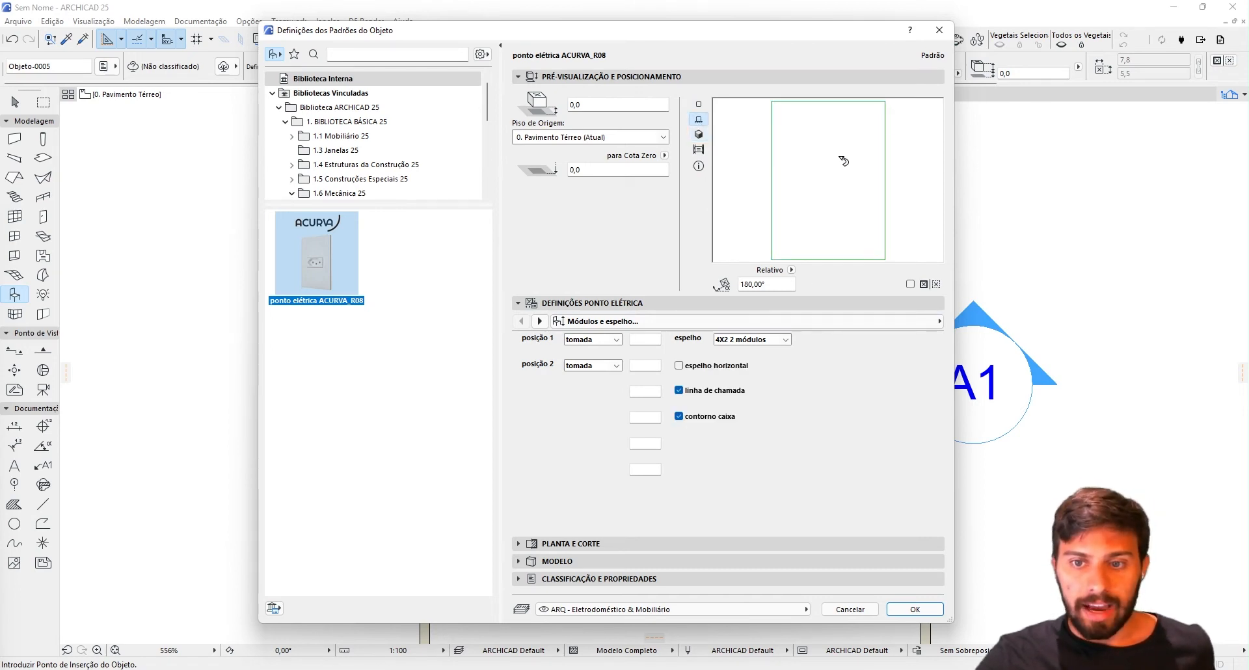
Return the preview to the 2D symbol and set posição 2 to interruptor with the label 1.
left_click(616, 366)
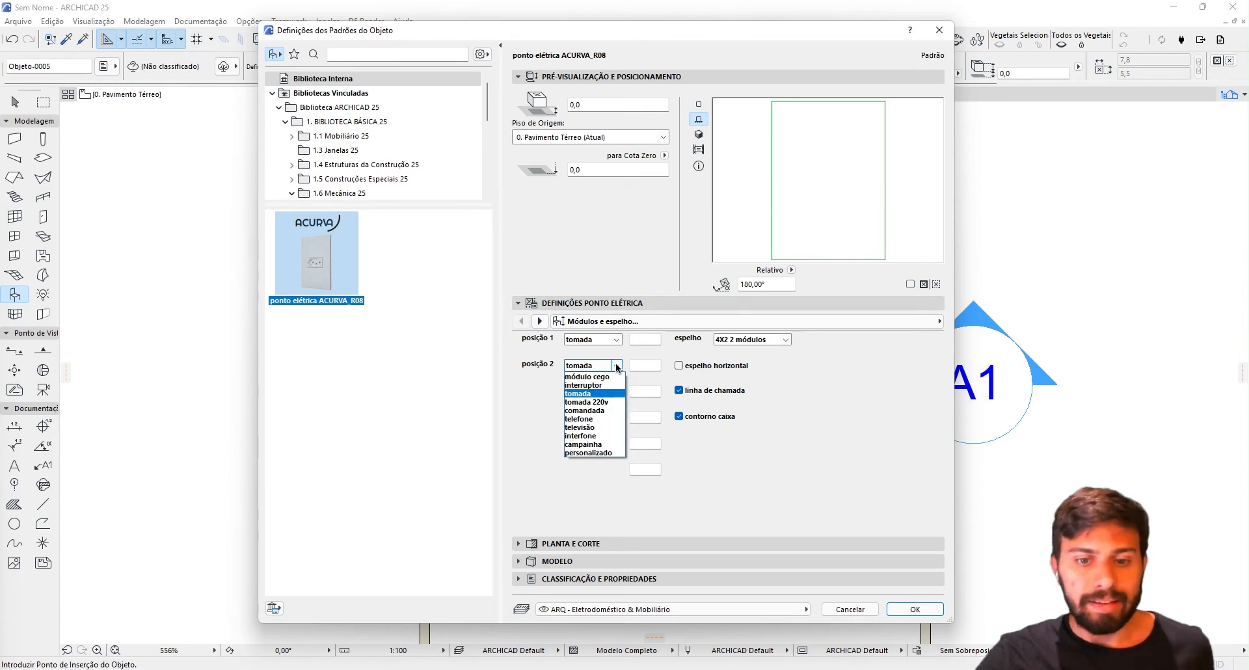
left_click(699, 106)
left_click(699, 105)
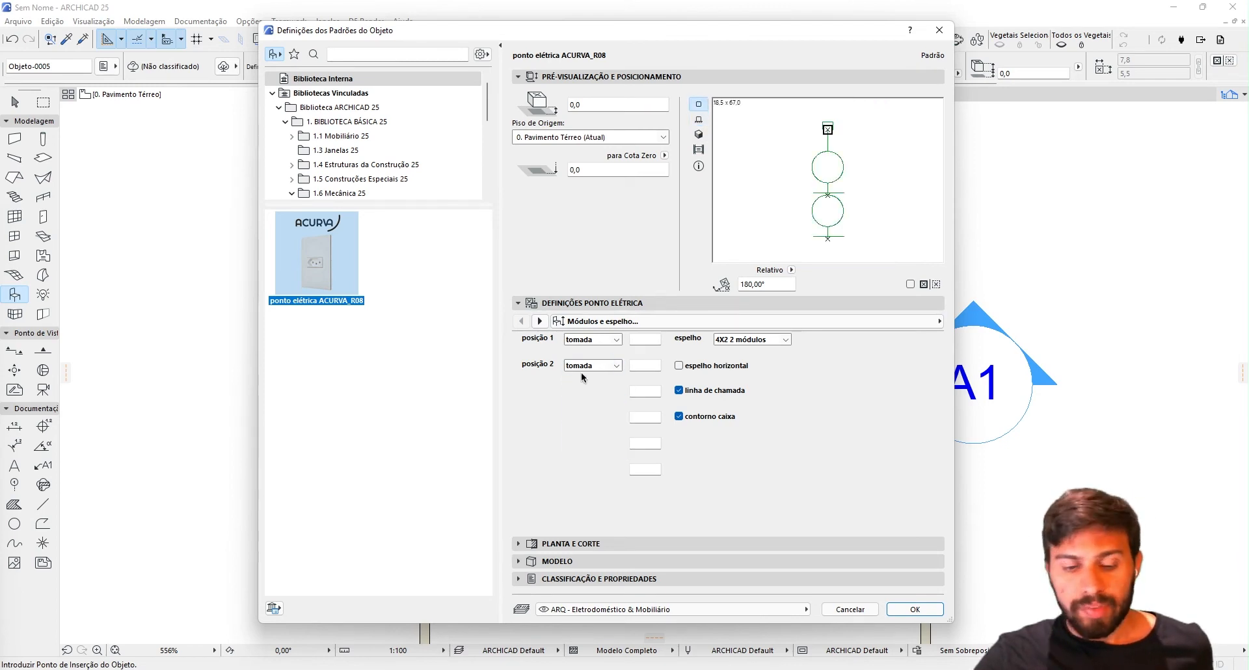
left_click(617, 366)
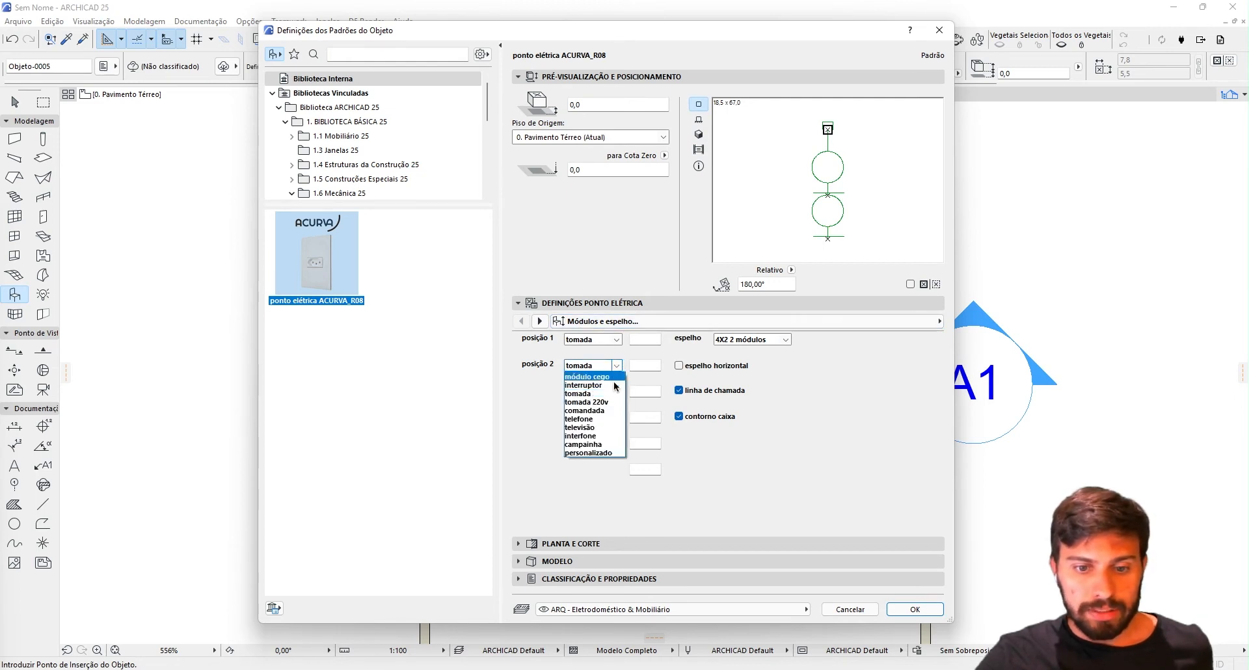
left_click(614, 385)
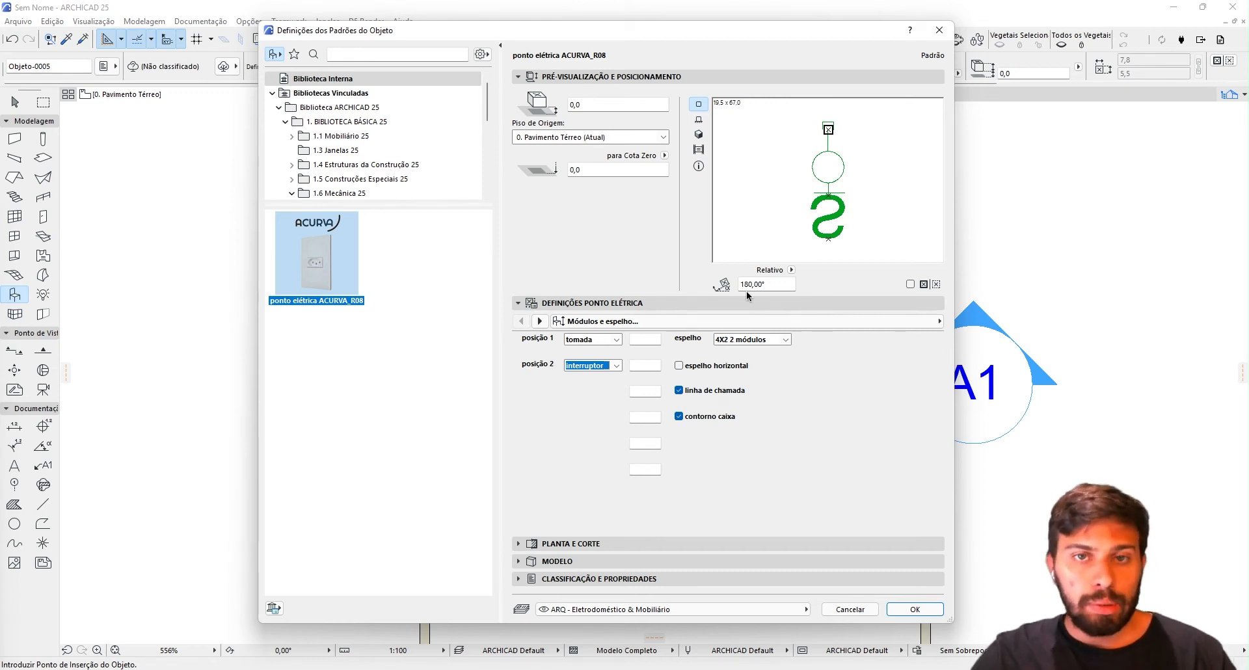
left_click(645, 366)
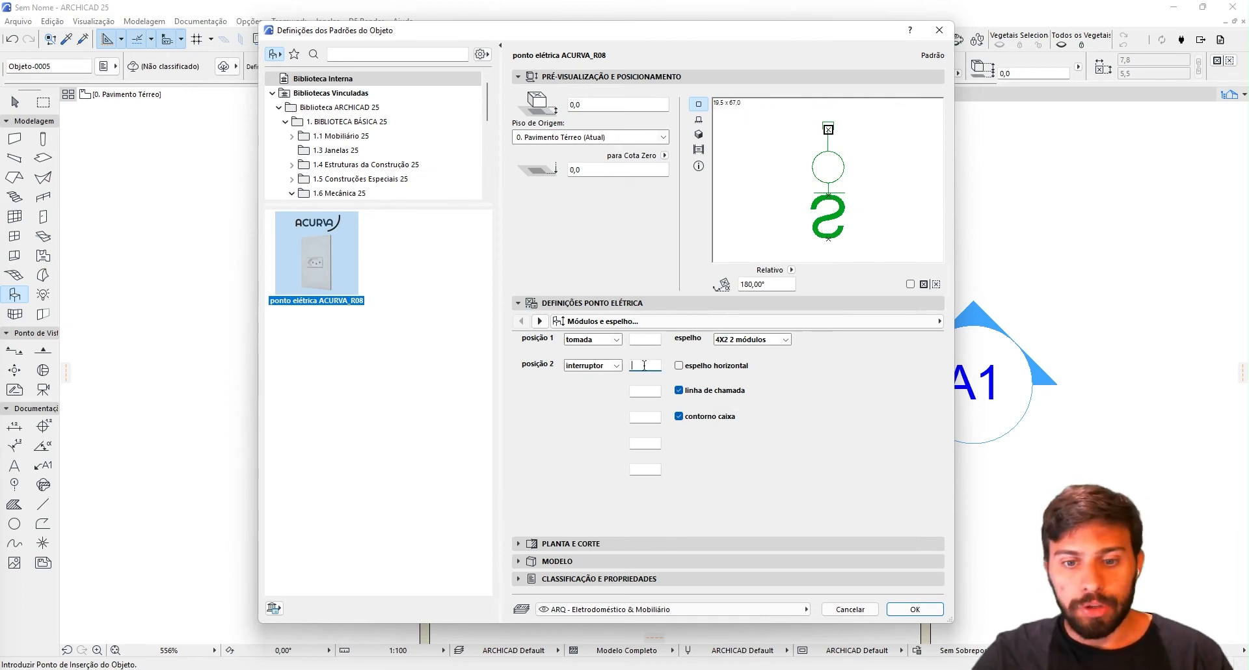
type("1")
key("Return")
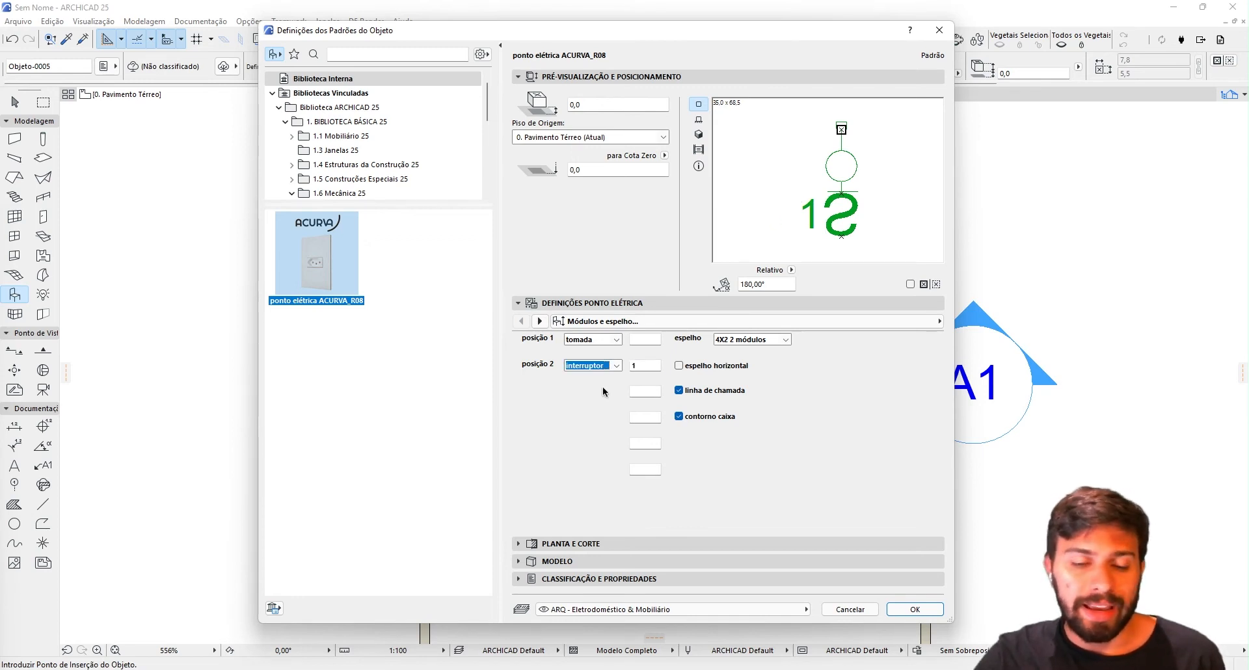
Try comandada, telefone, televisão, interfone and campainha in turn as the posição 2 module to compare their 2D symbols.
left_click(616, 367)
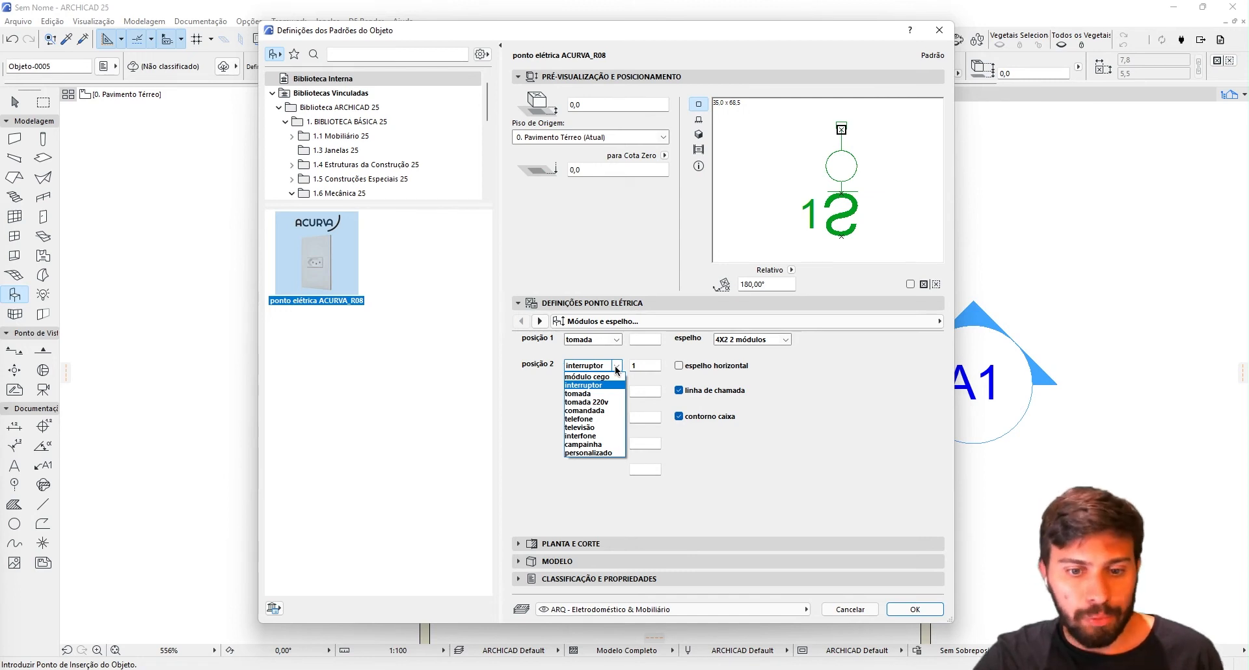
left_click(601, 411)
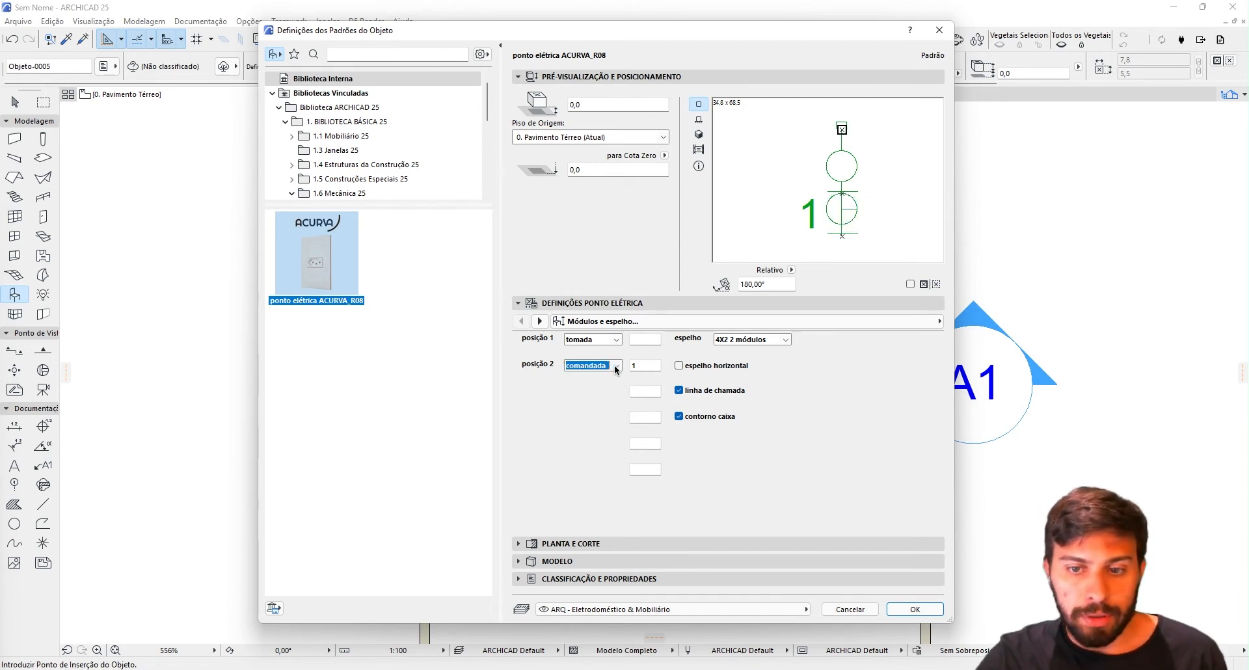
left_click(616, 367)
left_click(608, 419)
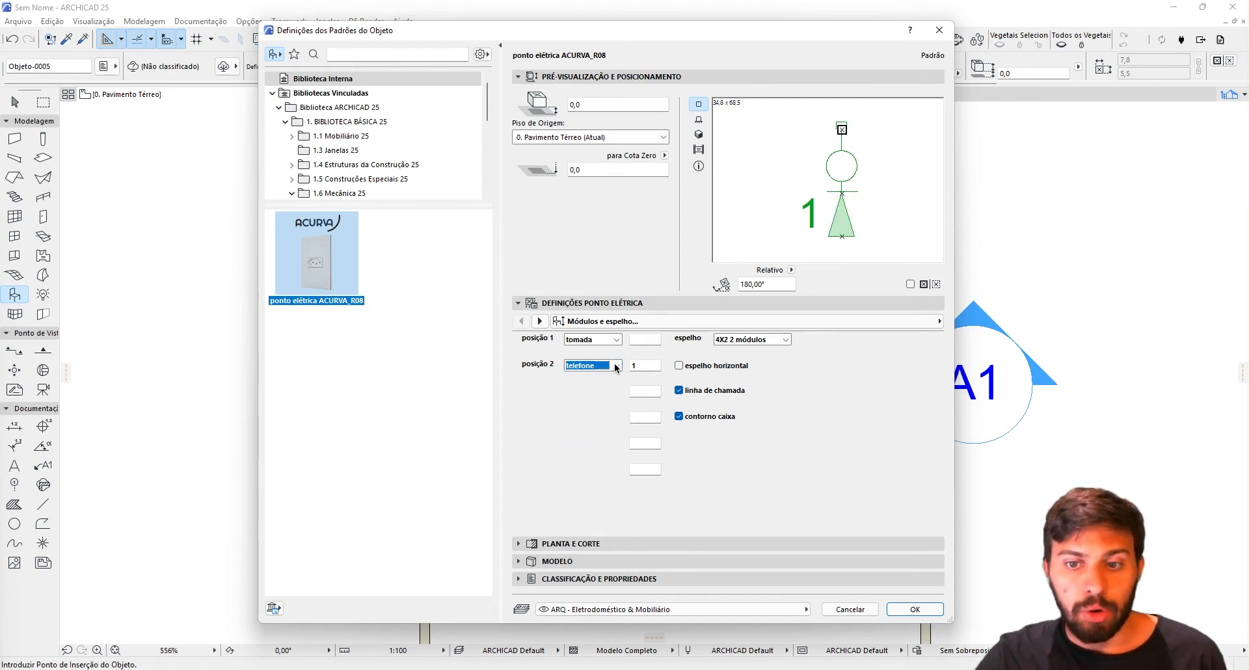
left_click(616, 367)
left_click(611, 428)
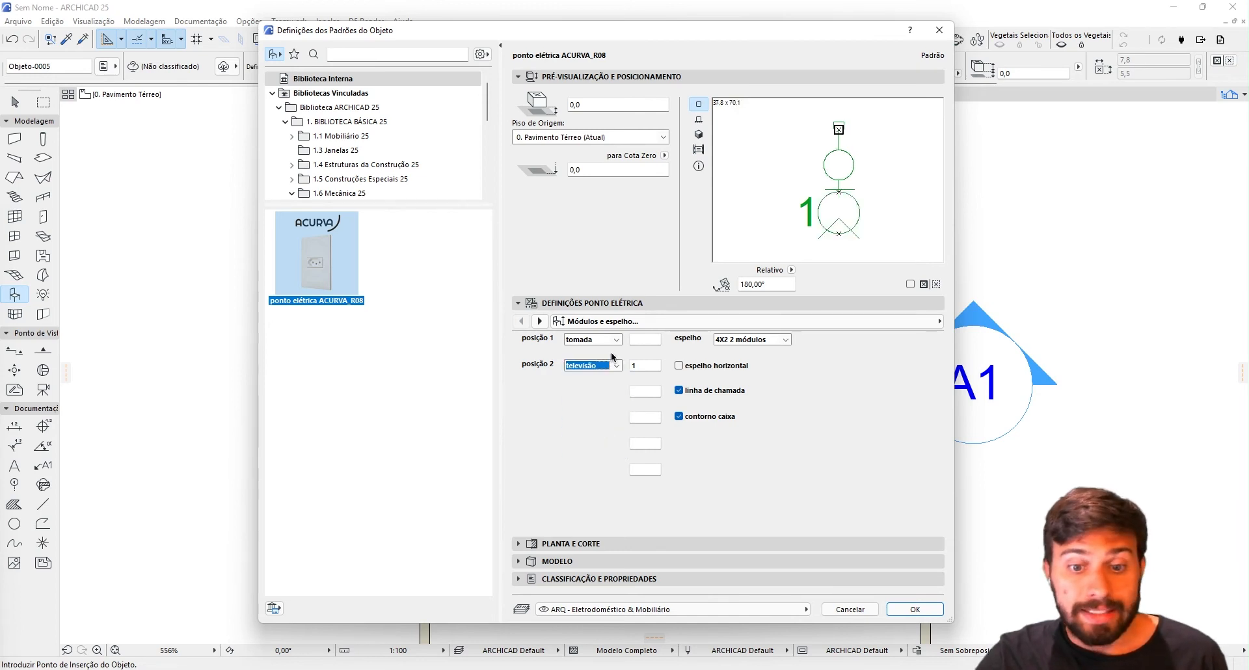
left_click(615, 367)
left_click(605, 435)
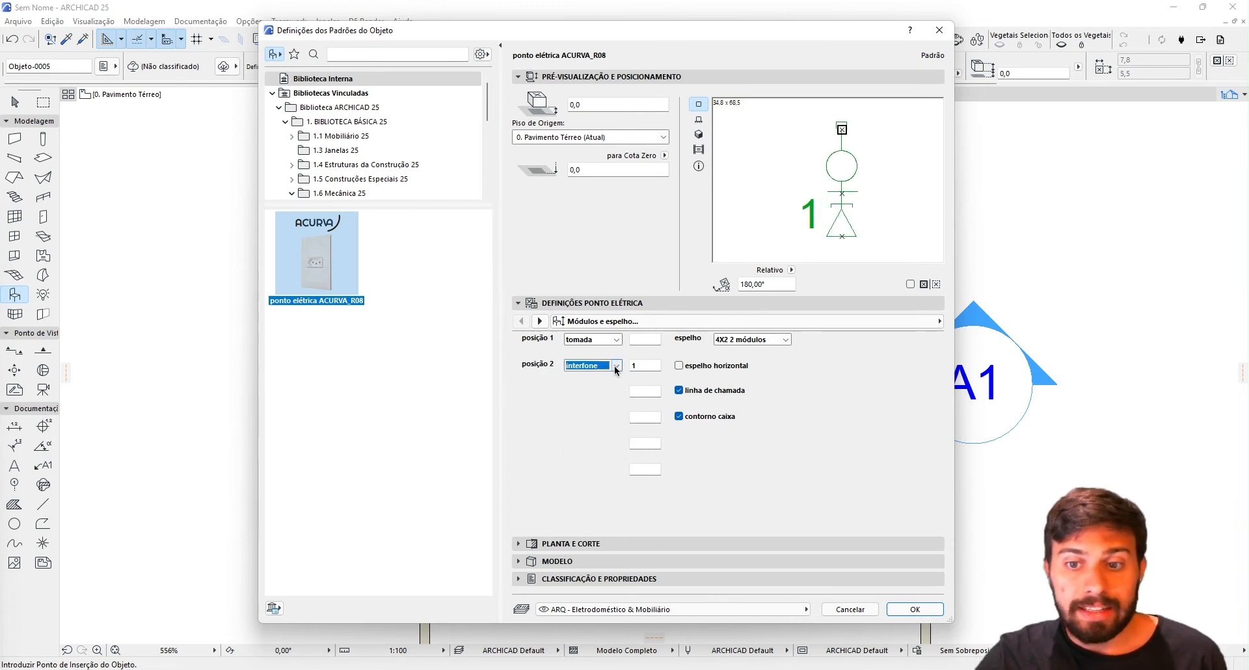
left_click(616, 366)
left_click(613, 445)
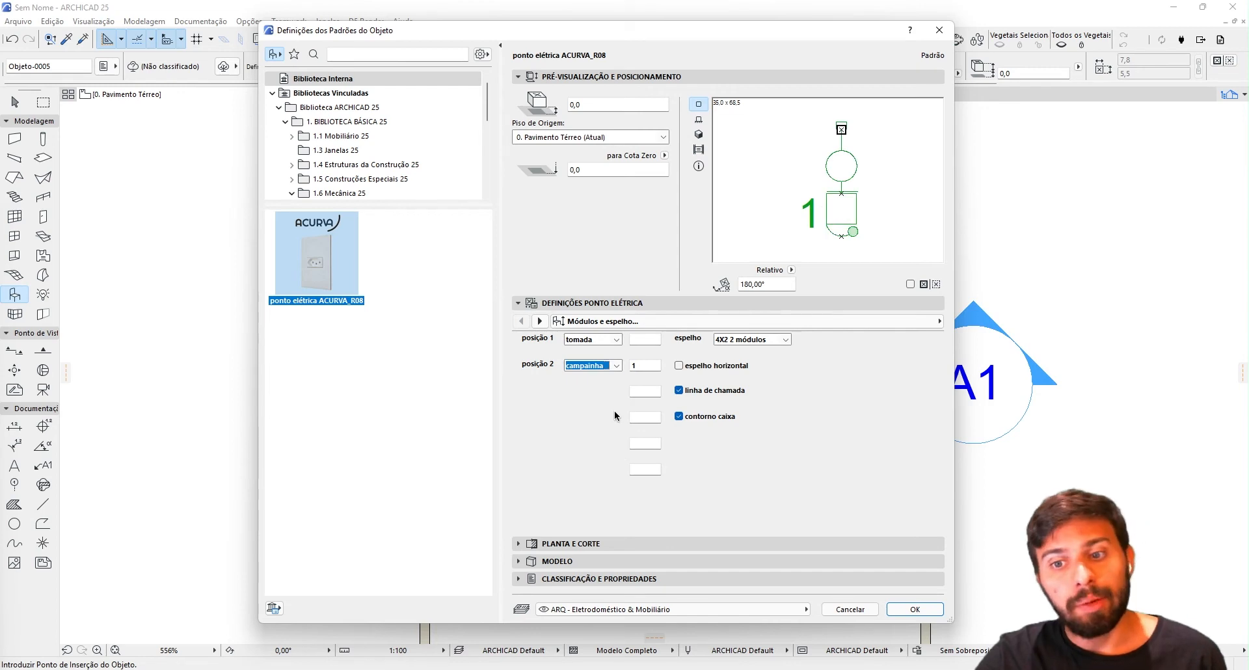
Set posição 2 to personalizado and change the custom block's texto variável to I.
left_click(615, 366)
left_click(589, 454)
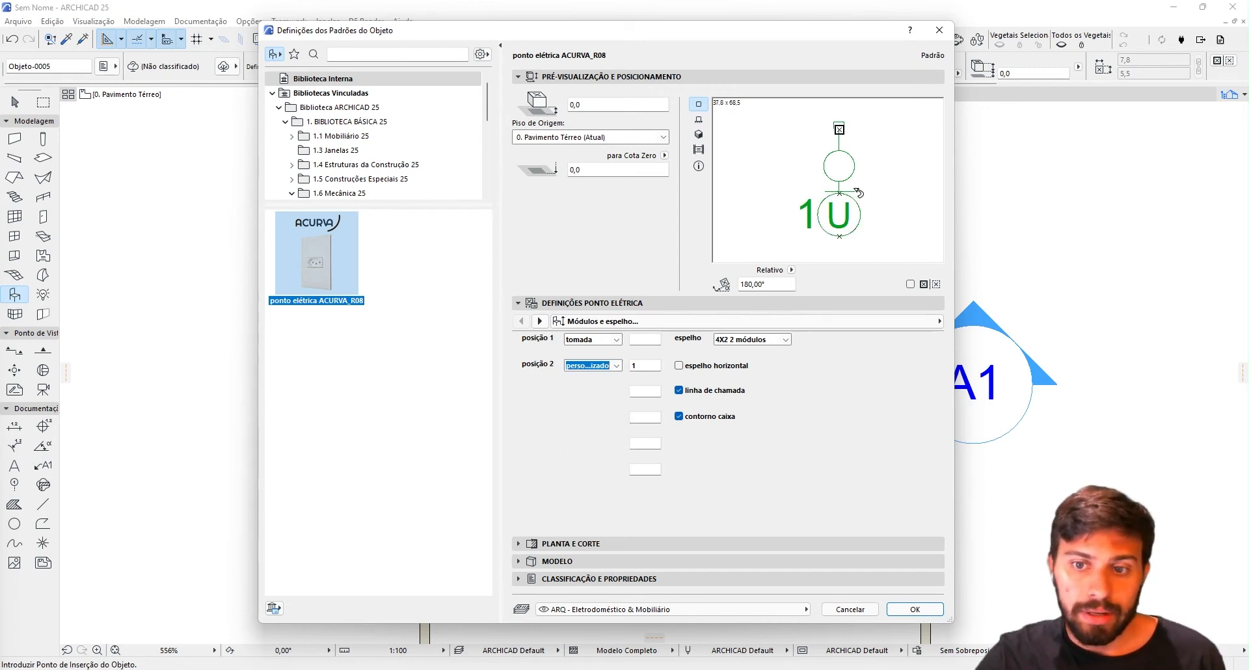
left_click(540, 321)
left_click(540, 322)
left_click(684, 458)
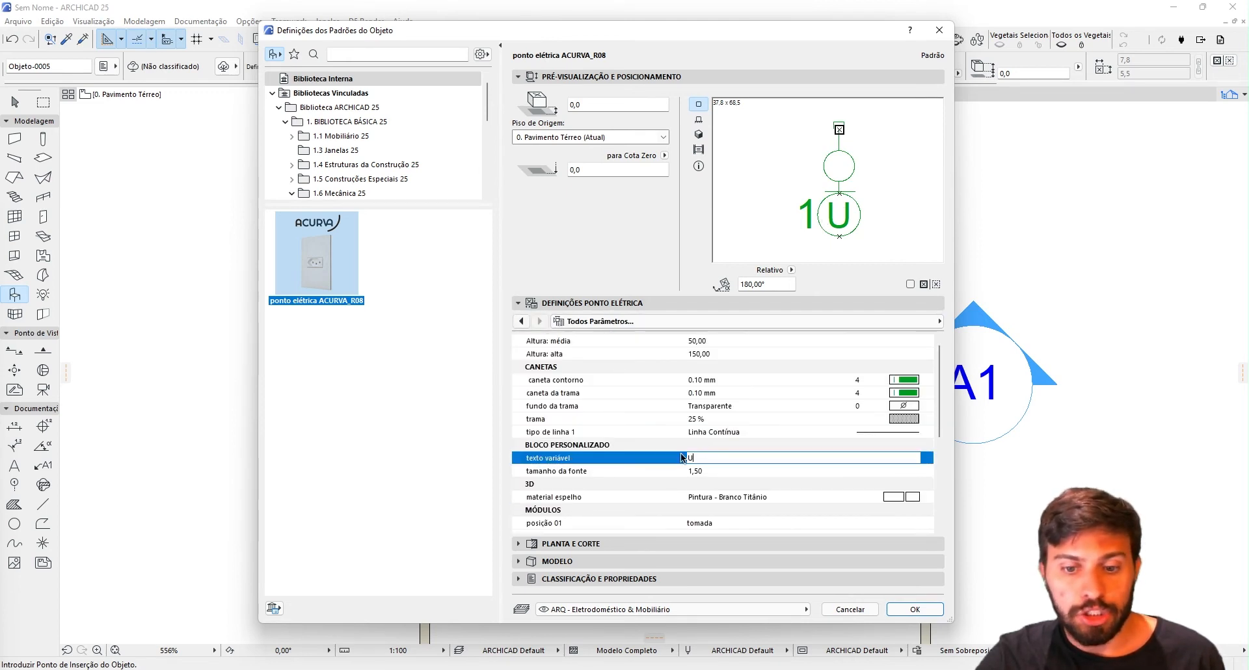
left_click_drag(683, 459, 648, 464)
type("I")
key("Return")
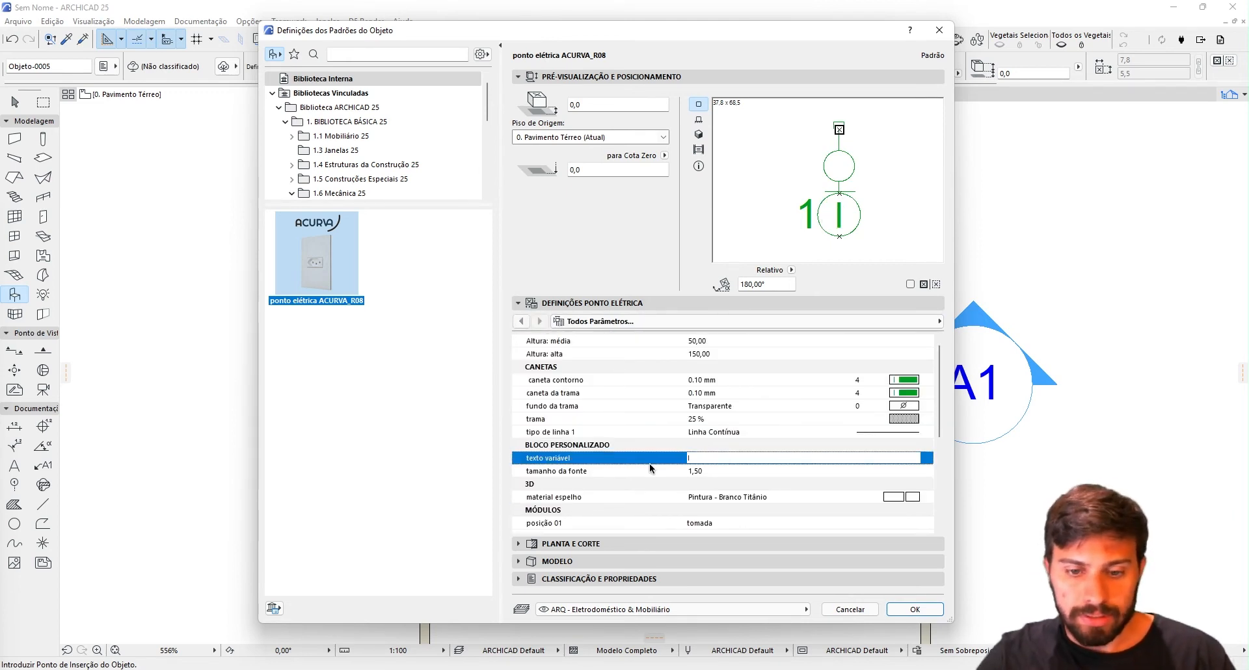
Return to the Módulos e espelho settings, set posição 2 to interruptor and accept the object defaults.
left_click(521, 321)
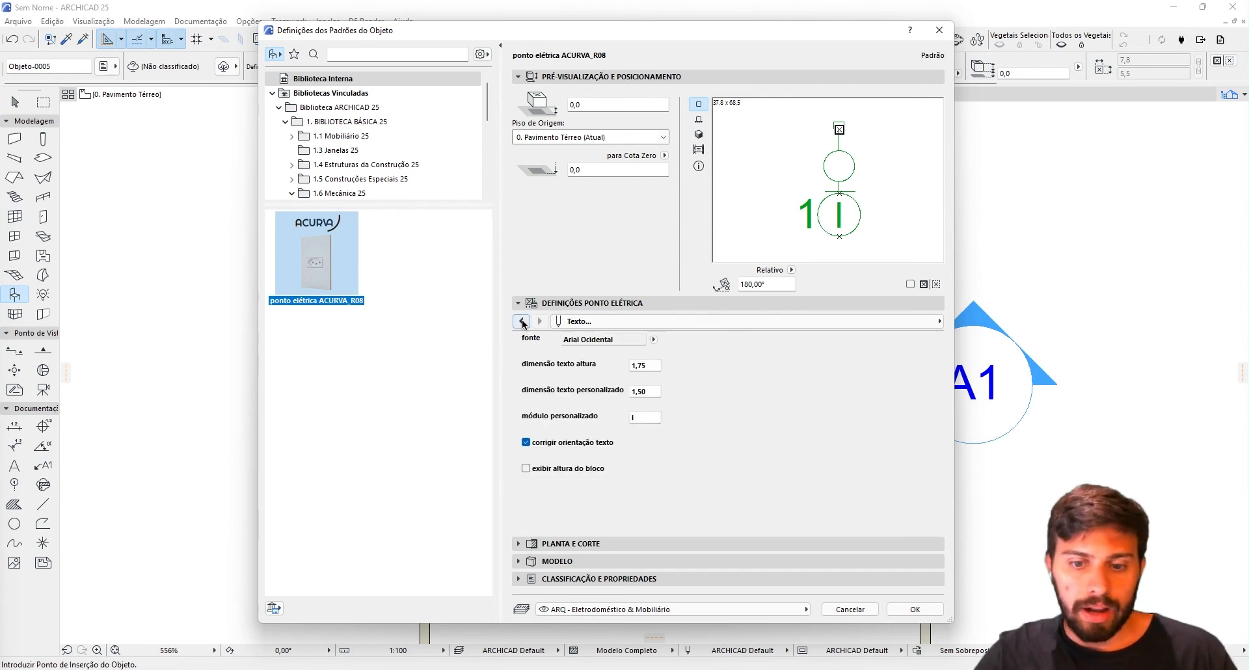
left_click(521, 321)
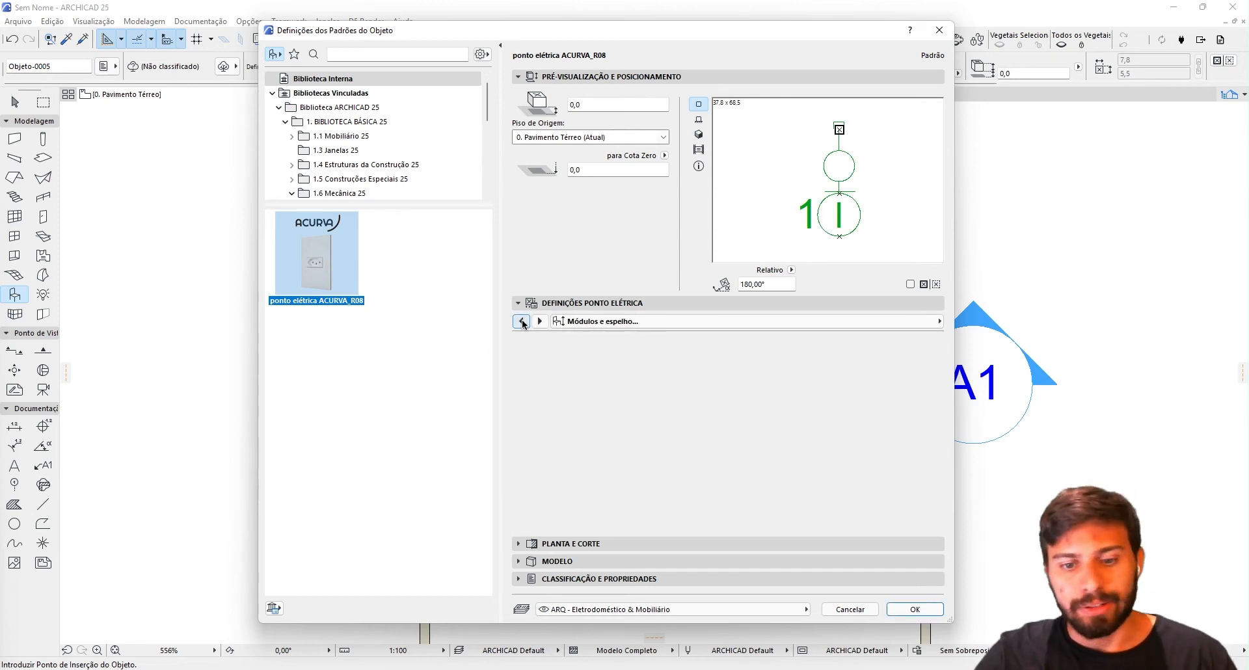
left_click(616, 366)
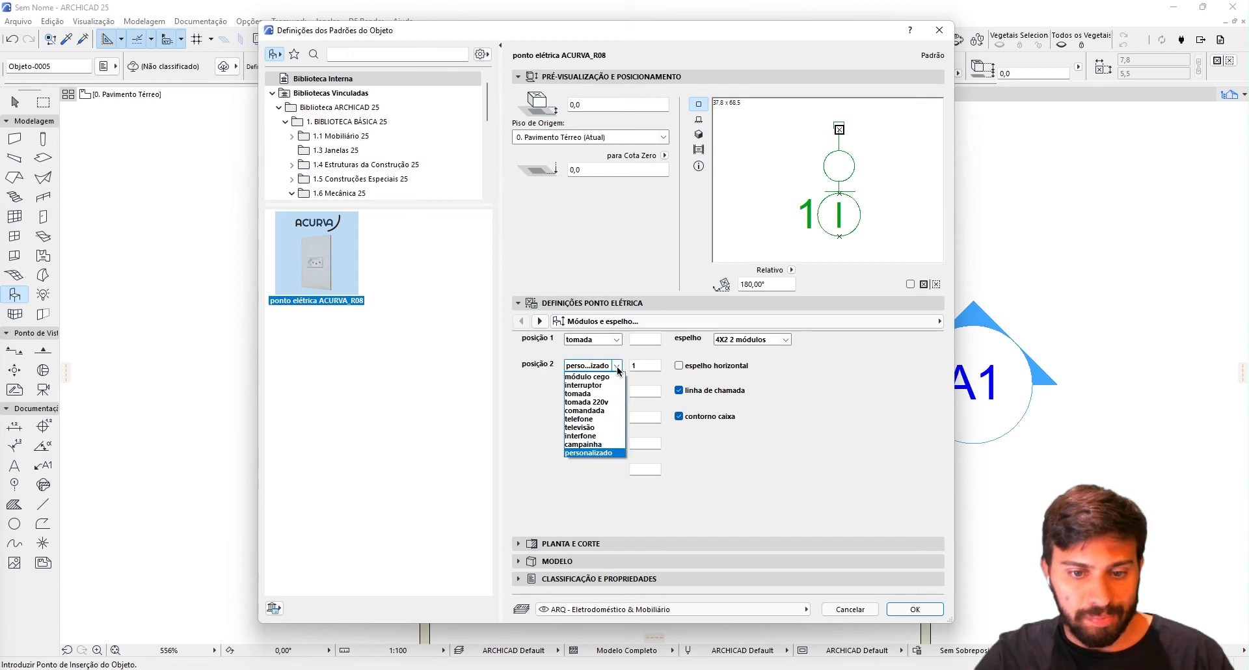
left_click(604, 385)
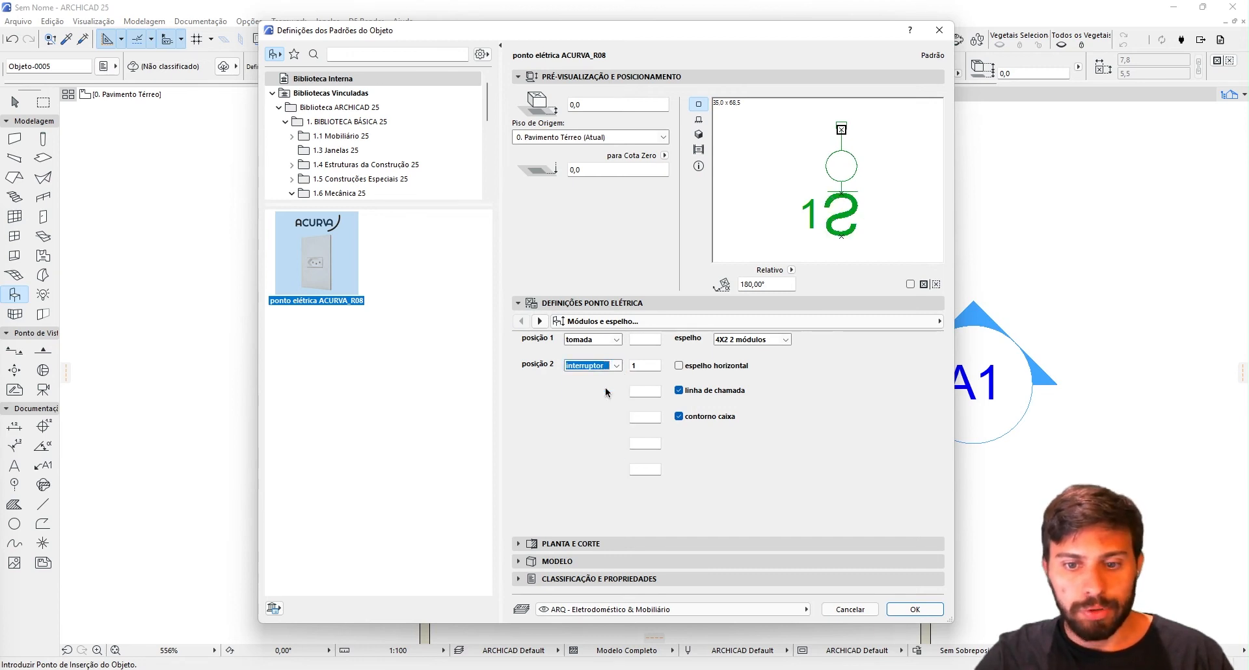
left_click(925, 618)
Place the ponto elétrica on the upper wall's inner face, right of the existing switch symbol, with its symbol pointing into the room.
scroll(585, 296, "up", 5)
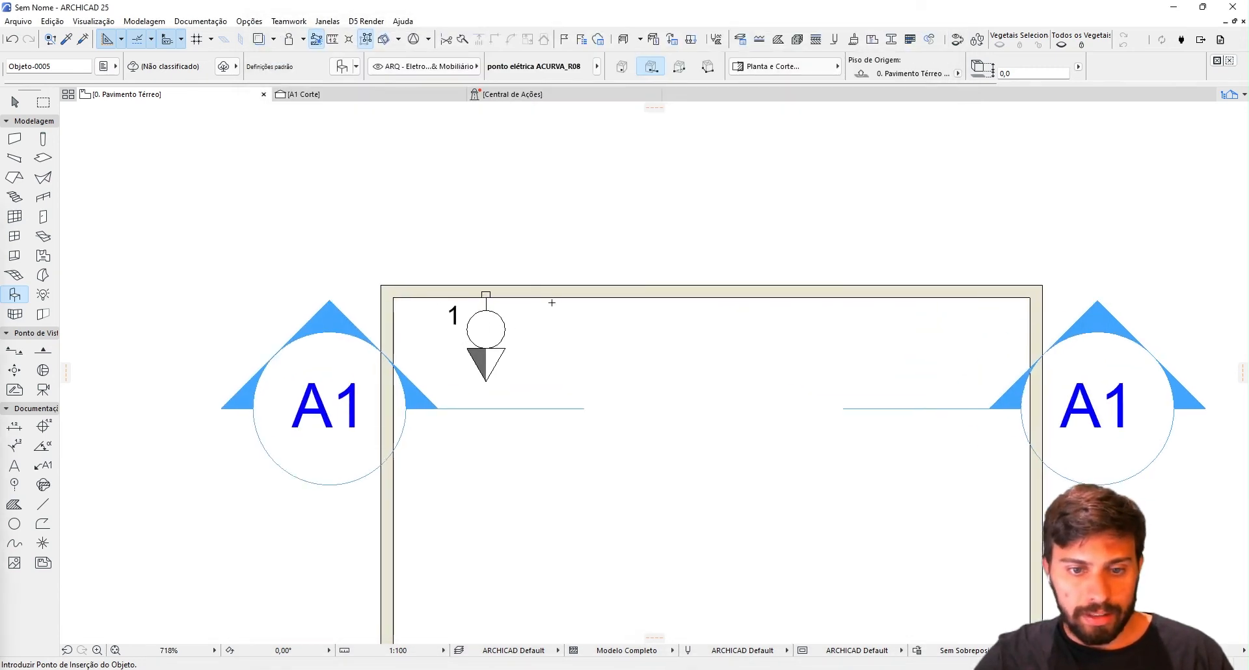
left_click(595, 294)
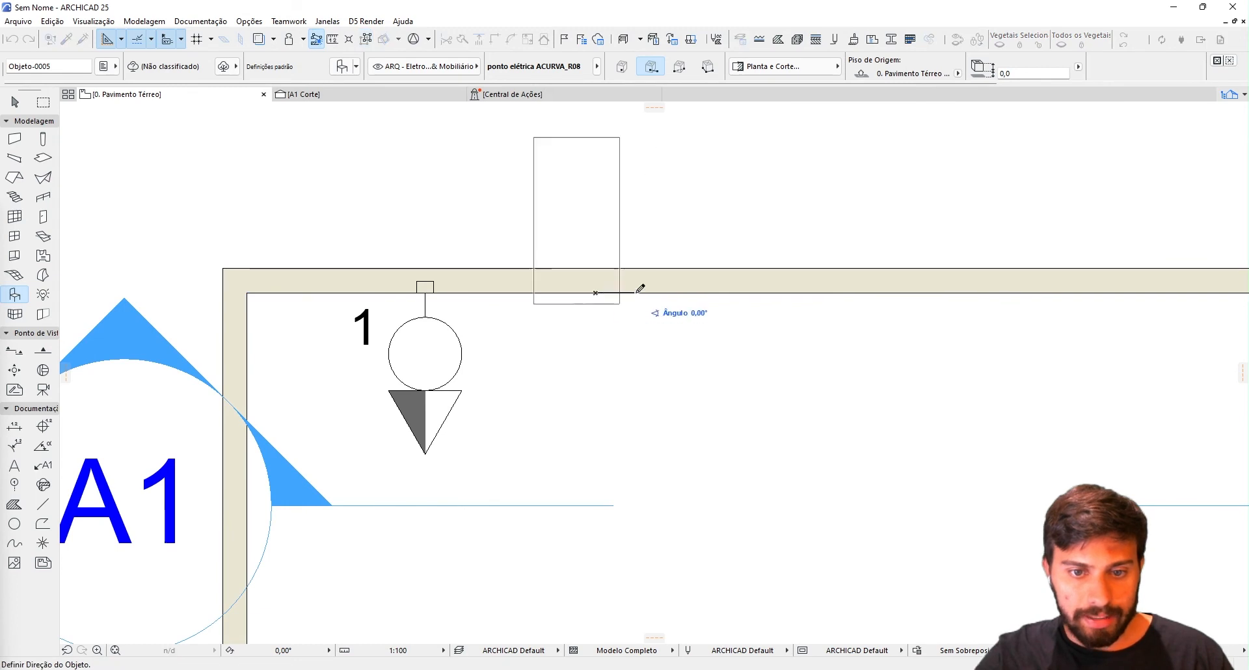
left_click(532, 292)
key("Escape")
Set the elevation of the newly placed ponto elétrica to 100 and deselect it.
left_click(595, 294)
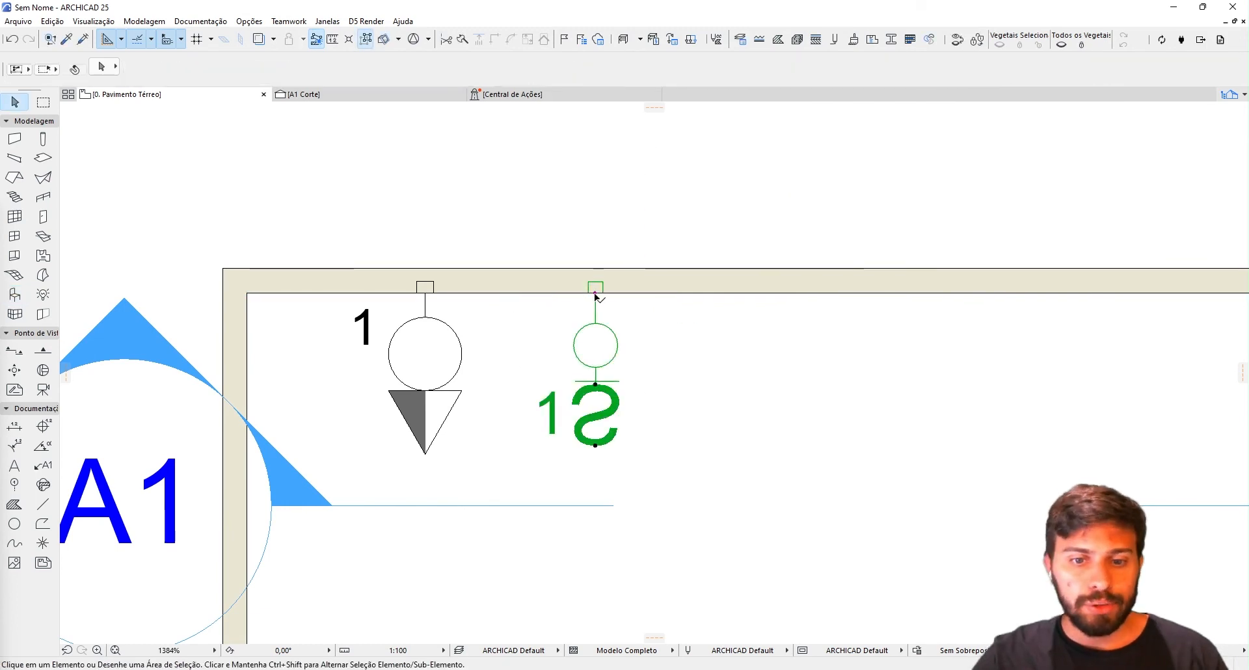
left_click_drag(1009, 76, 953, 85)
type("110")
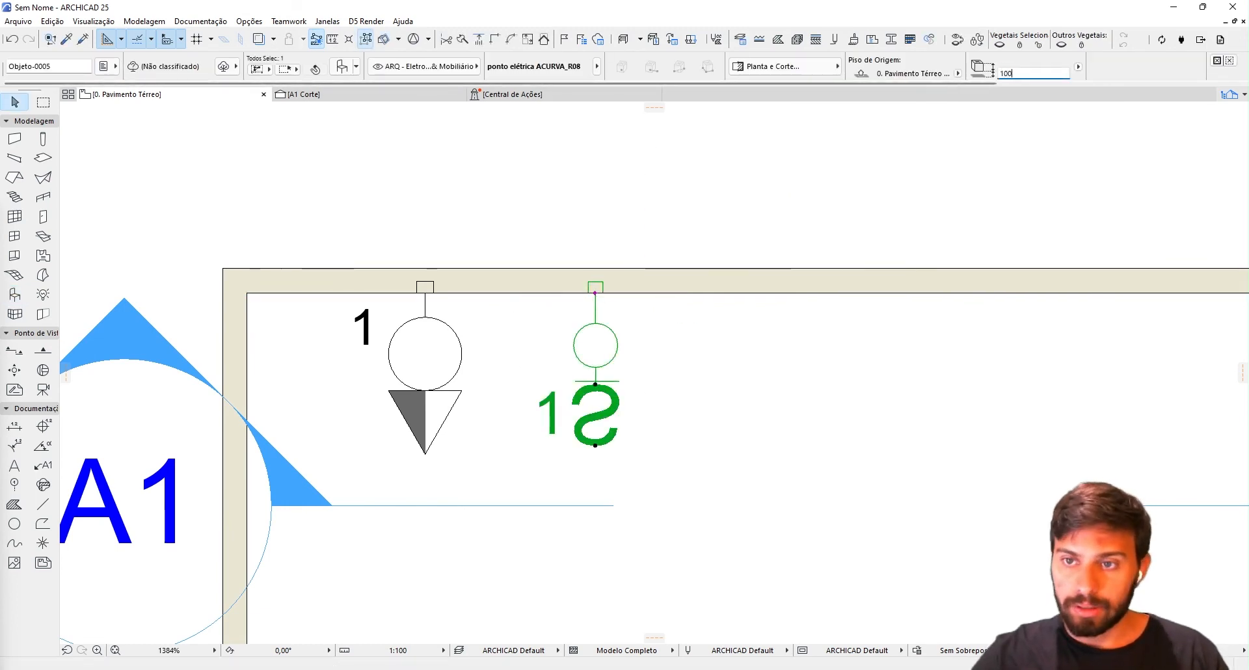
key("Return")
key("Escape")
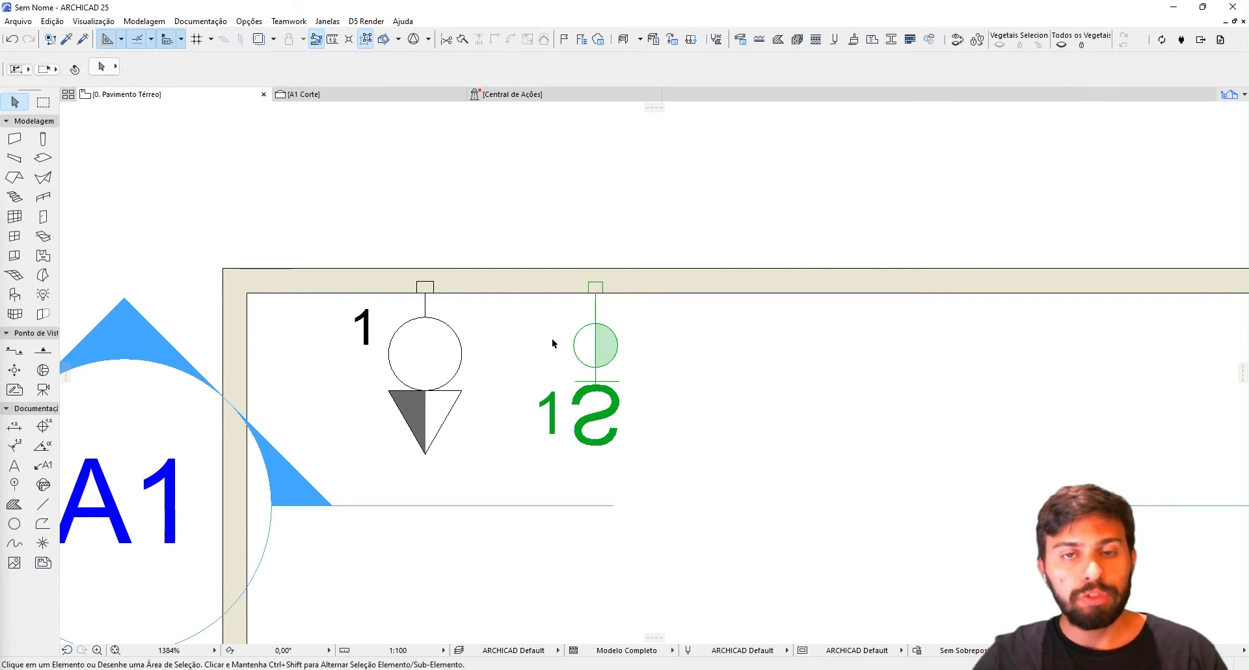
Compare the two electrical points in the A1 Corte section and return to the Pavimento Térreo plan.
scroll(615, 335, "down", 3)
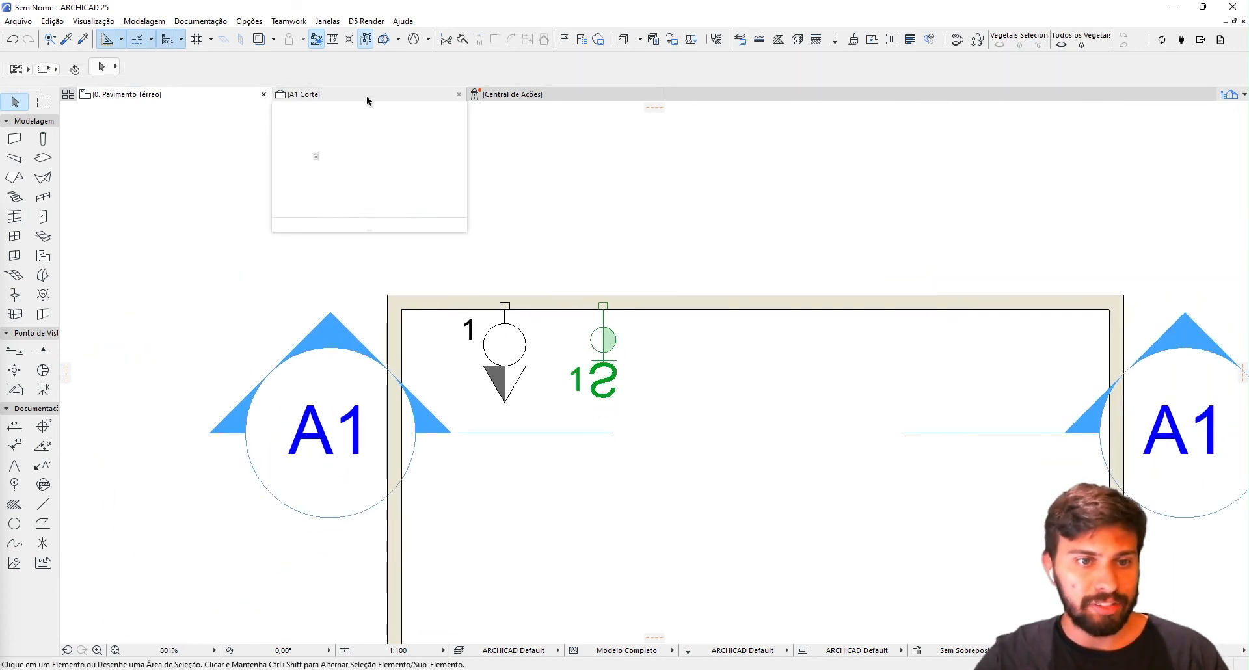
left_click(365, 96)
scroll(566, 357, "up", 3)
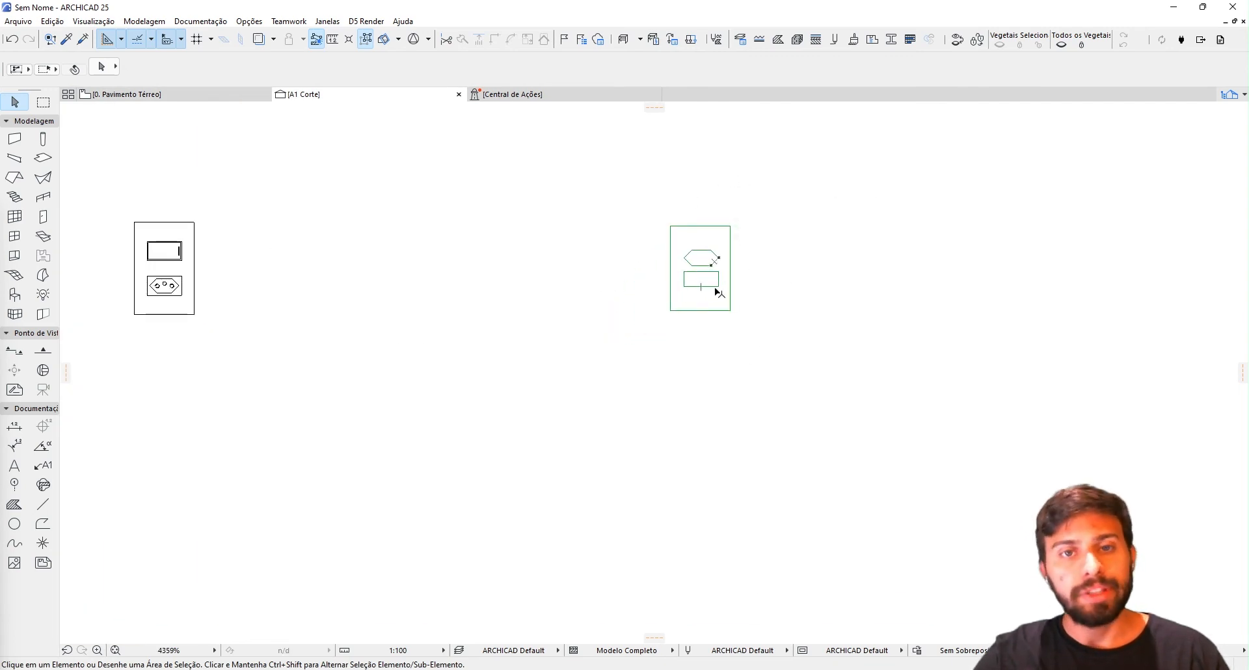
left_click(243, 96)
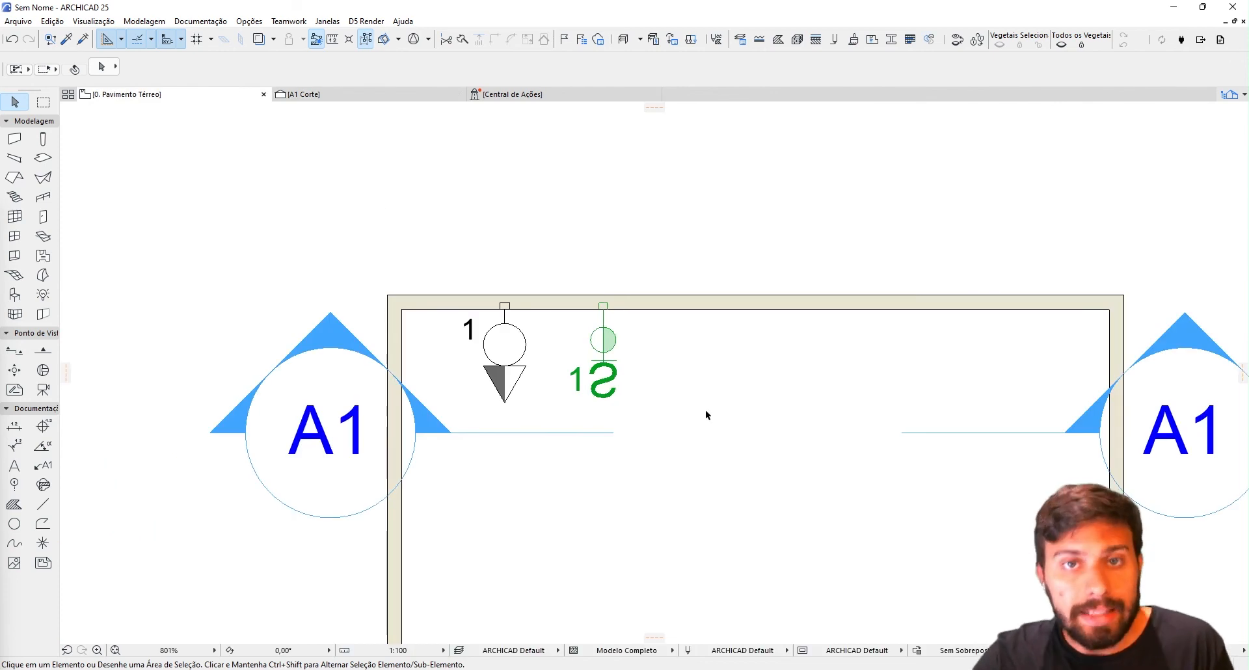
left_click(608, 404)
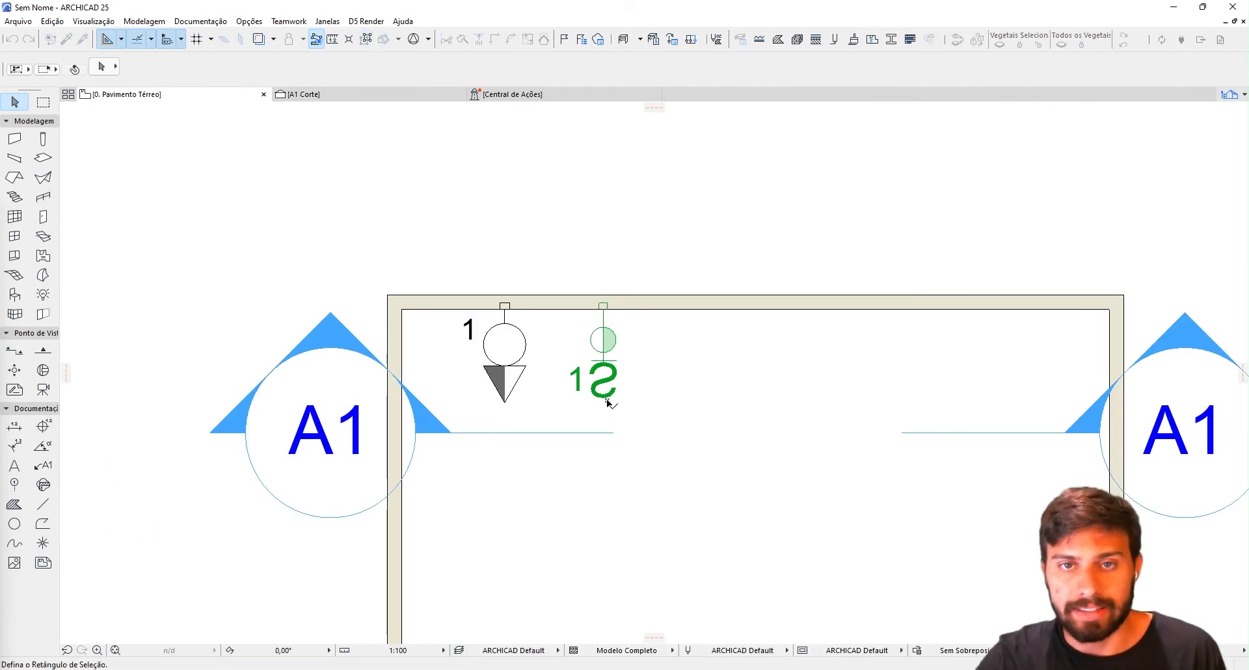
left_click(608, 404)
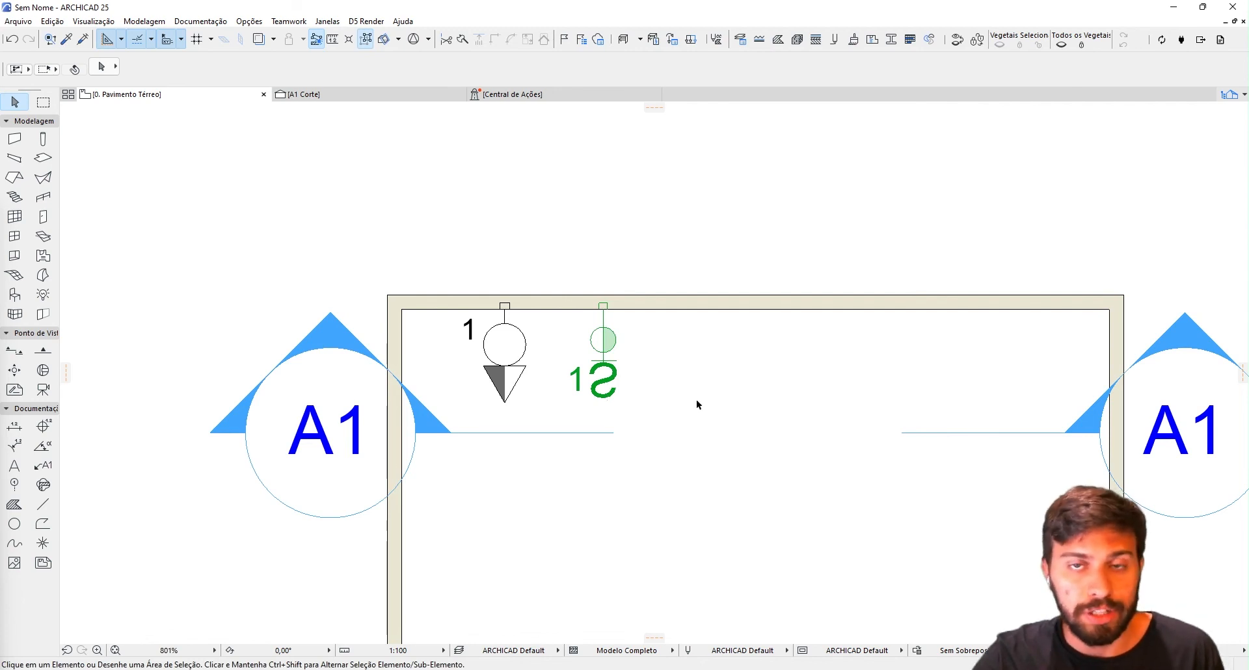